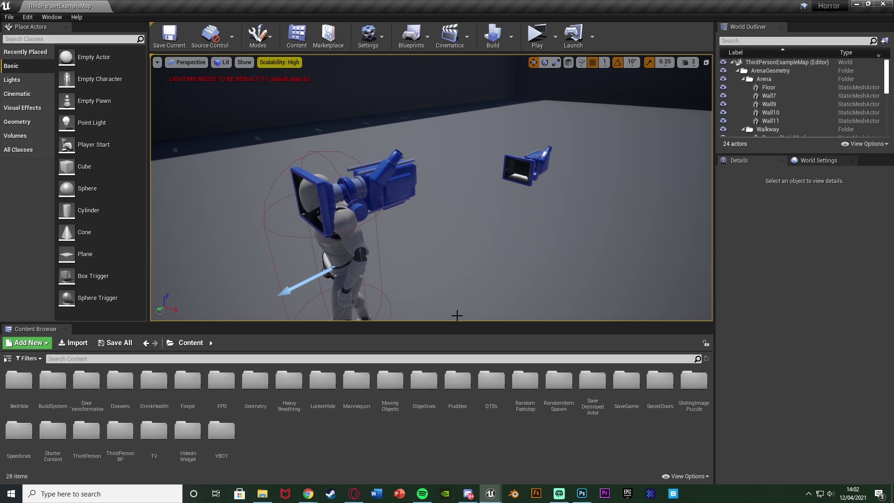
Open the Unreal Engine project's Project Settings
click(487, 493)
click(28, 17)
click(49, 148)
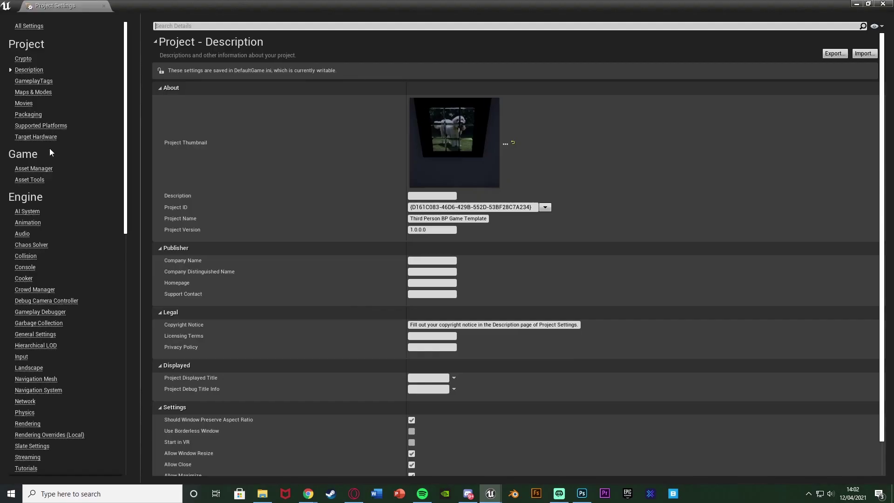
scroll(57, 213, down, 5)
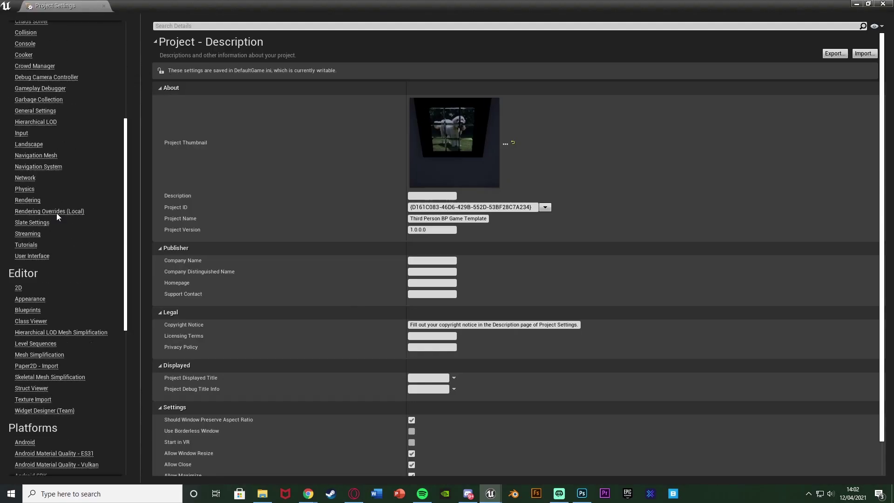
scroll(56, 214, down, 4)
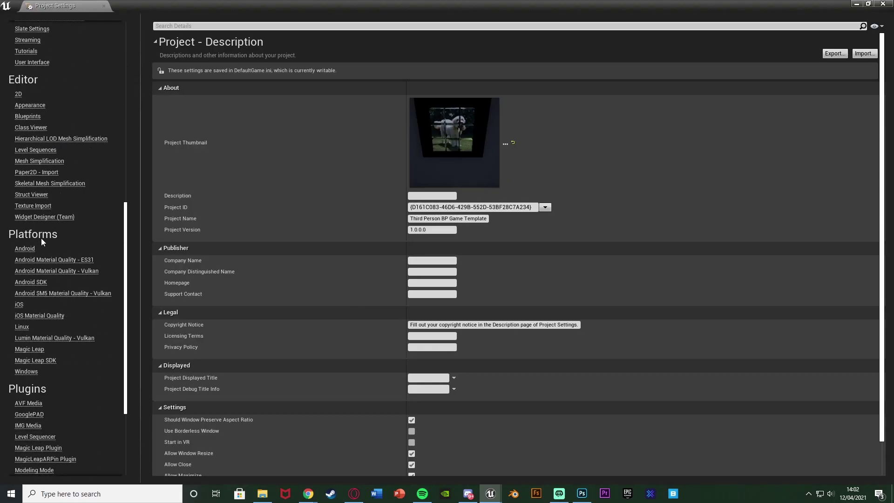
Review the Windows platform splash images and game icon, then switch to Photoshop
click(32, 372)
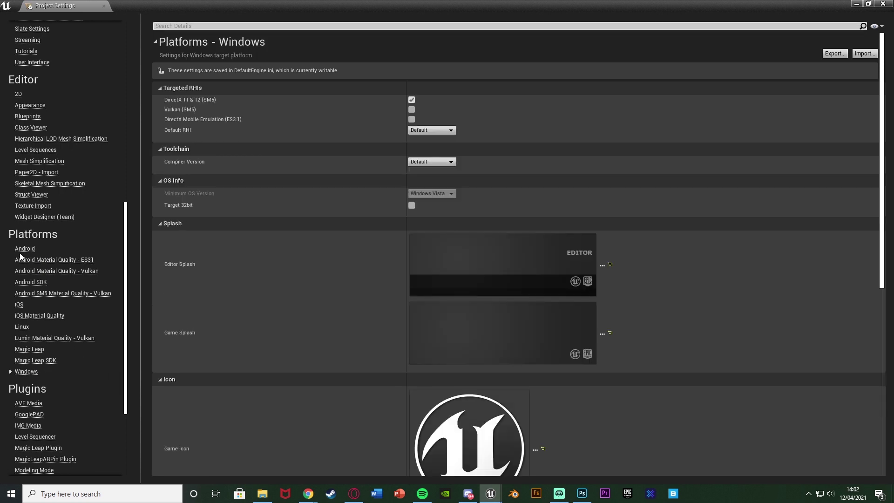
click(21, 250)
click(27, 372)
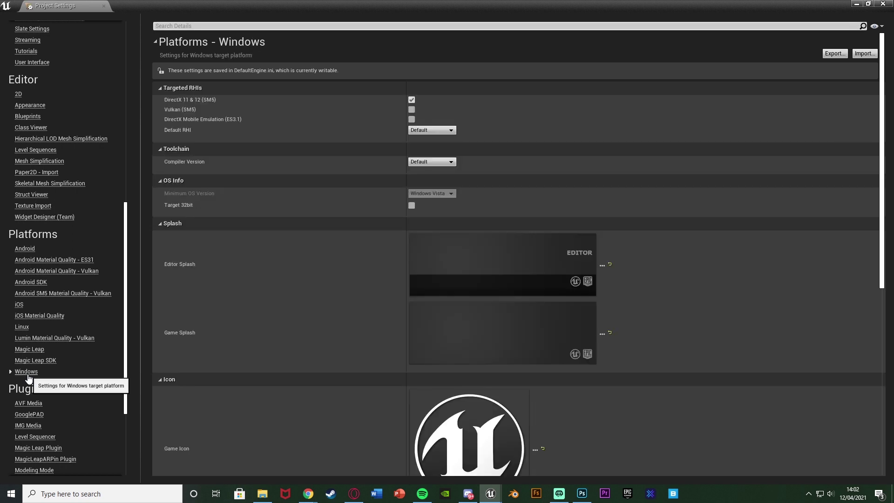
scroll(50, 342, down, 3)
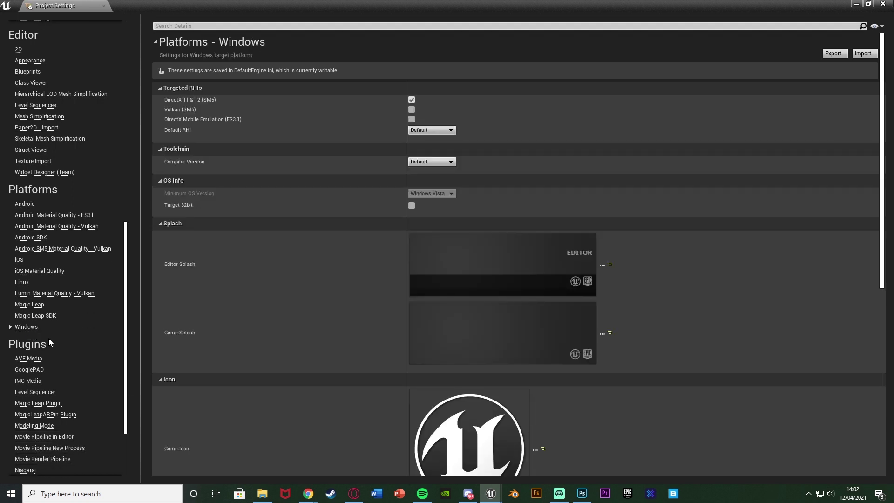
scroll(384, 227, down, 5)
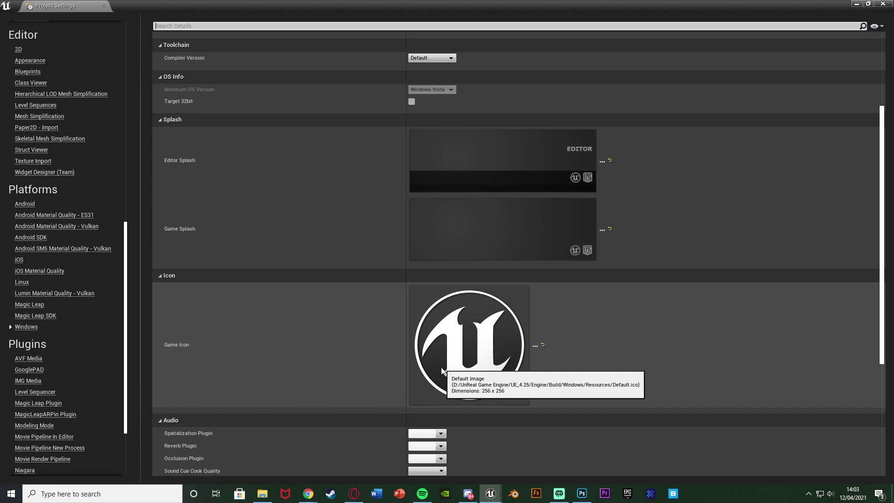
key(alt+Tab)
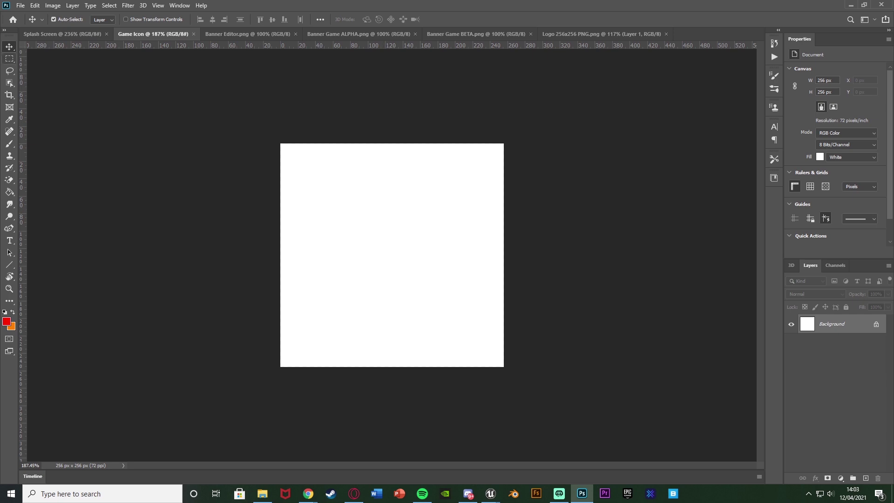
Show the blank 600 x 200 Splash Screen document, cancelling the New Document dialog
click(32, 35)
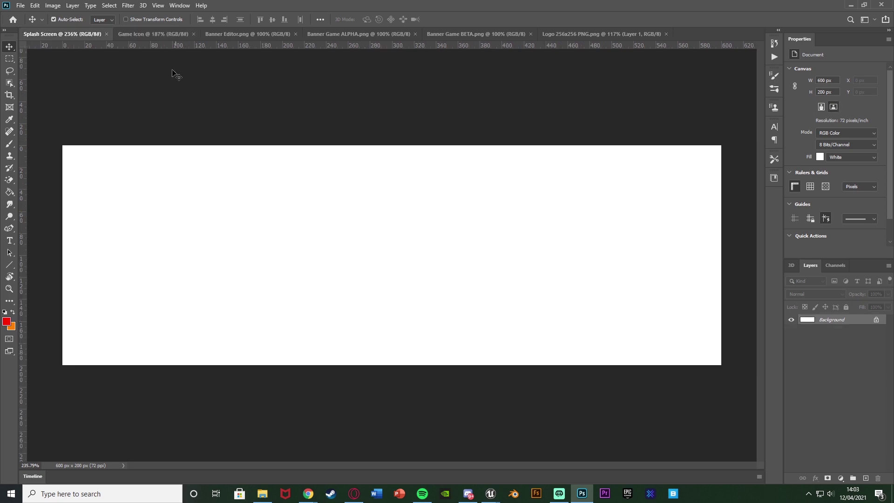
click(158, 34)
click(51, 36)
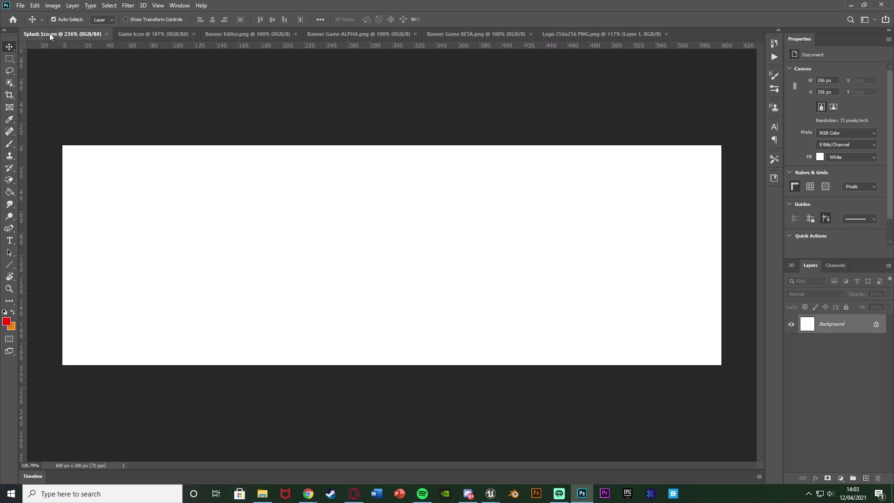
click(21, 5)
click(25, 14)
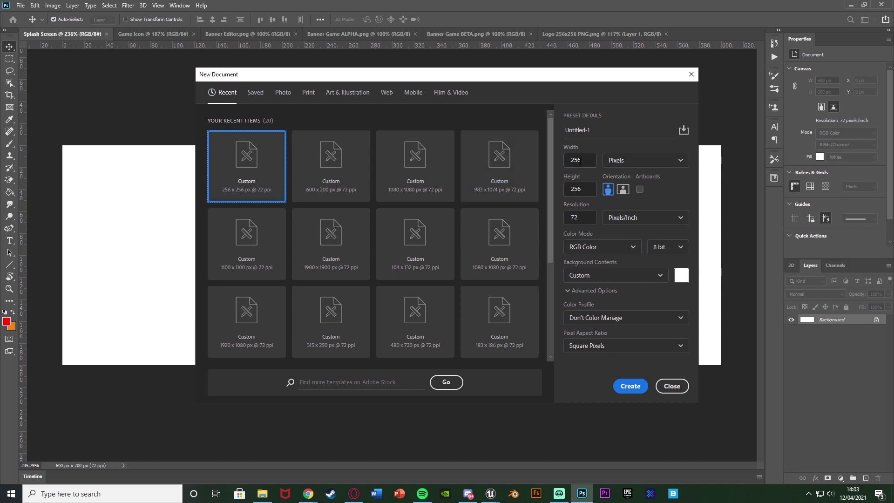
click(692, 74)
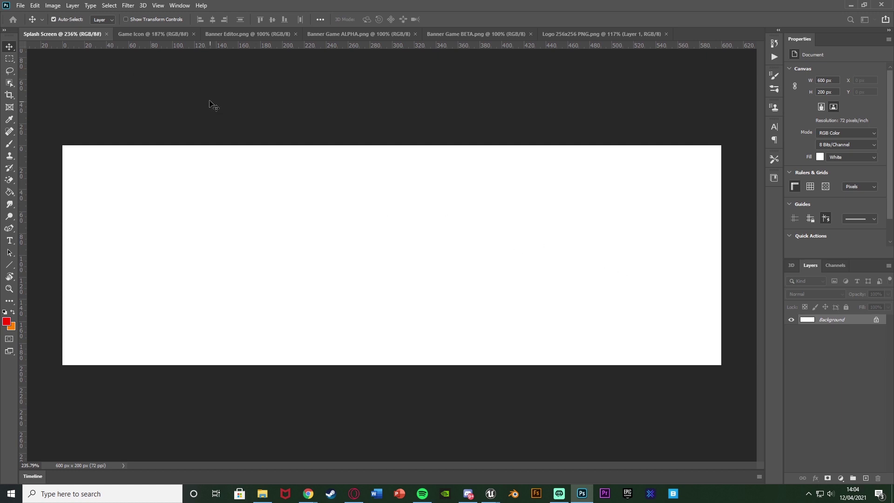
click(135, 36)
click(64, 35)
click(224, 37)
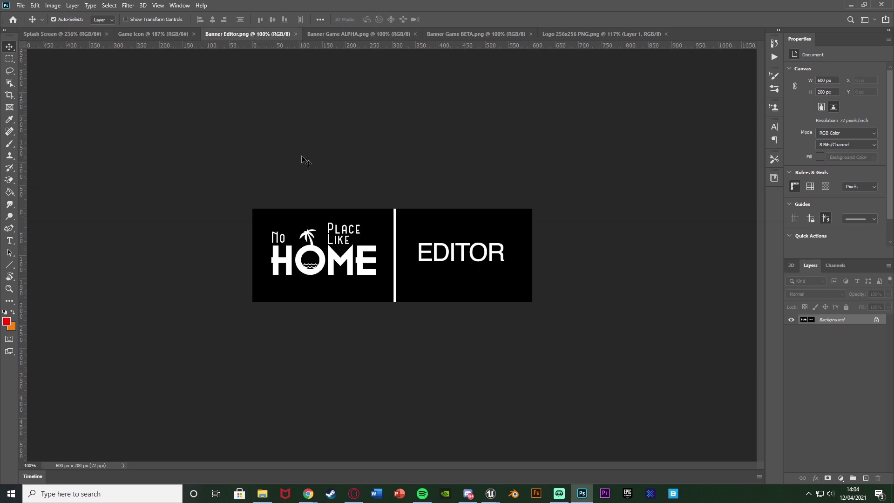
alt+scroll(414, 303, up, 5)
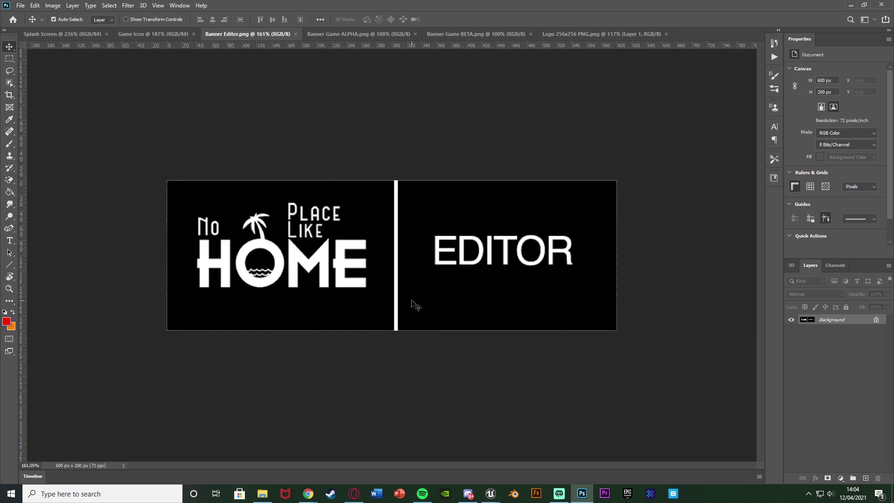
alt+scroll(414, 303, down, 3)
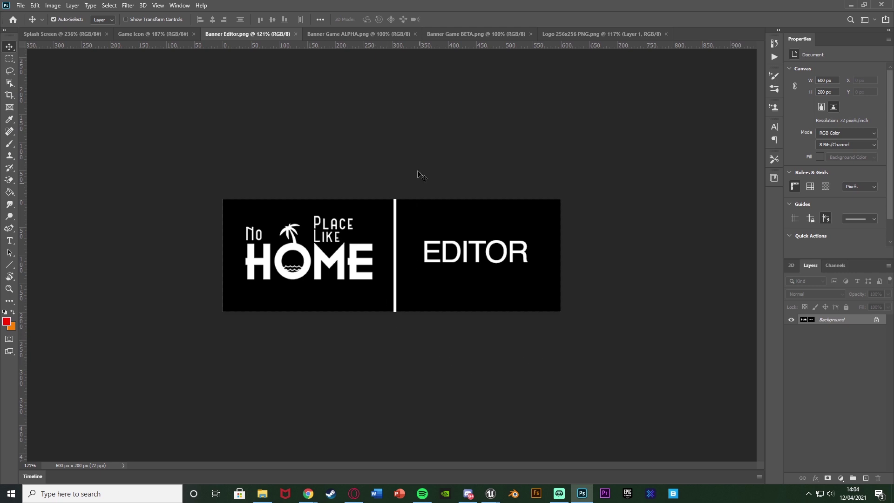
click(366, 35)
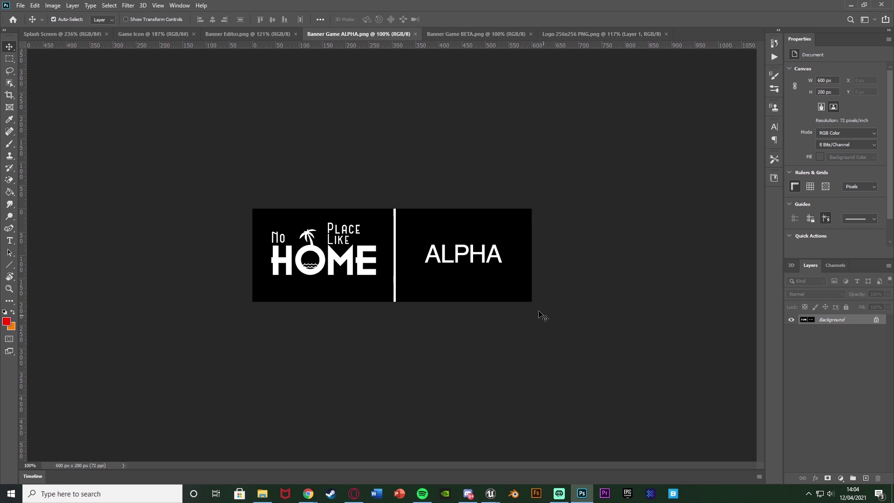
click(446, 34)
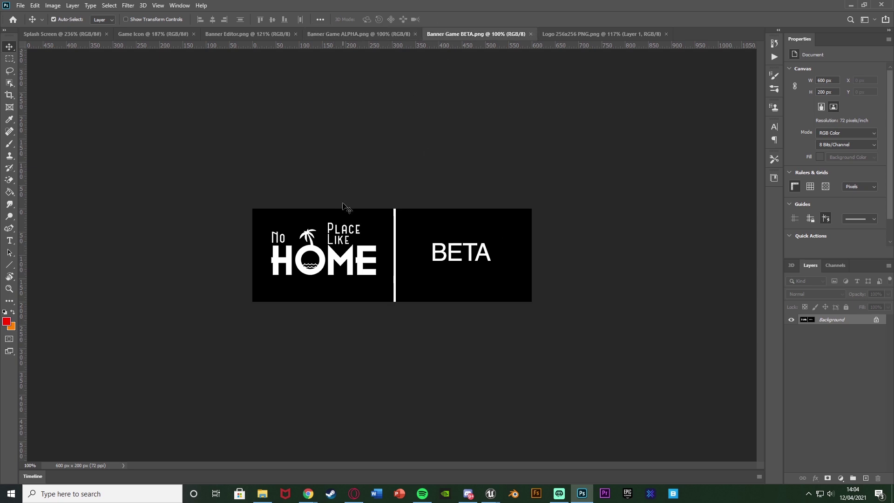
click(584, 34)
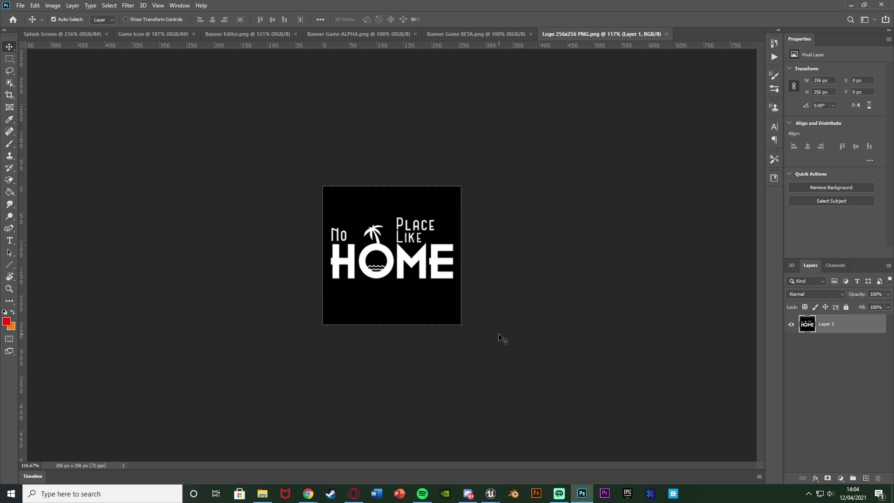
click(237, 34)
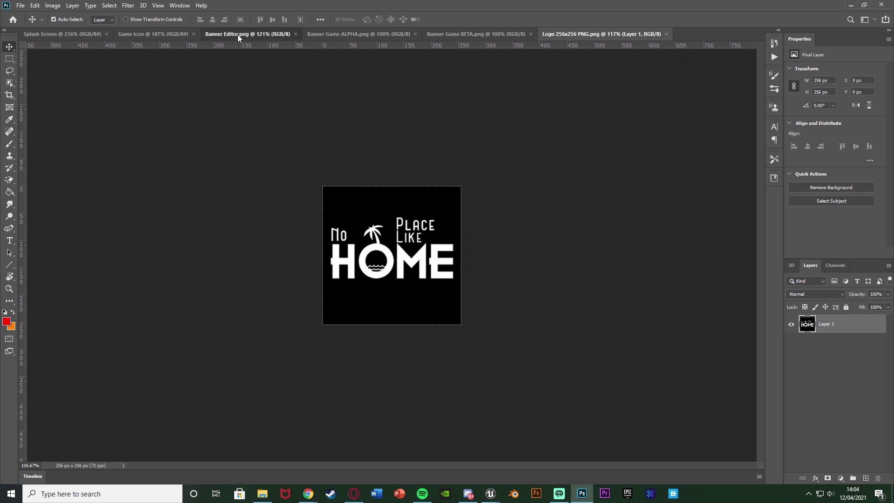
click(337, 36)
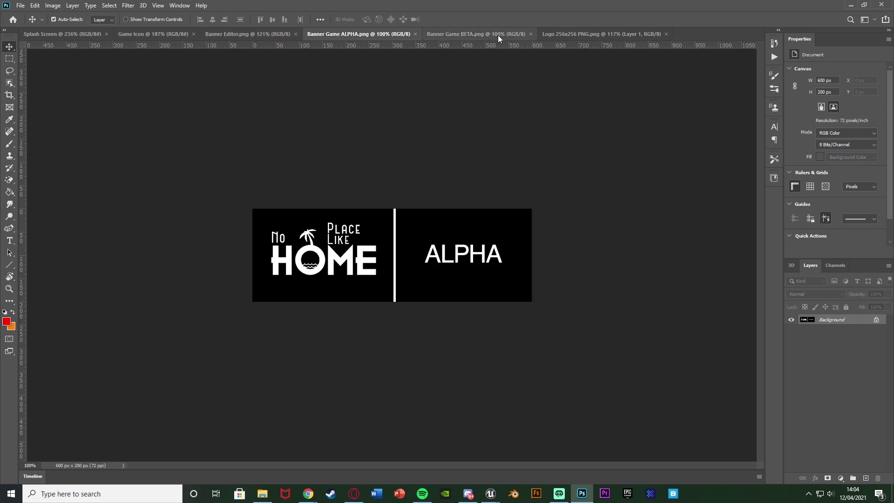
click(495, 34)
click(349, 32)
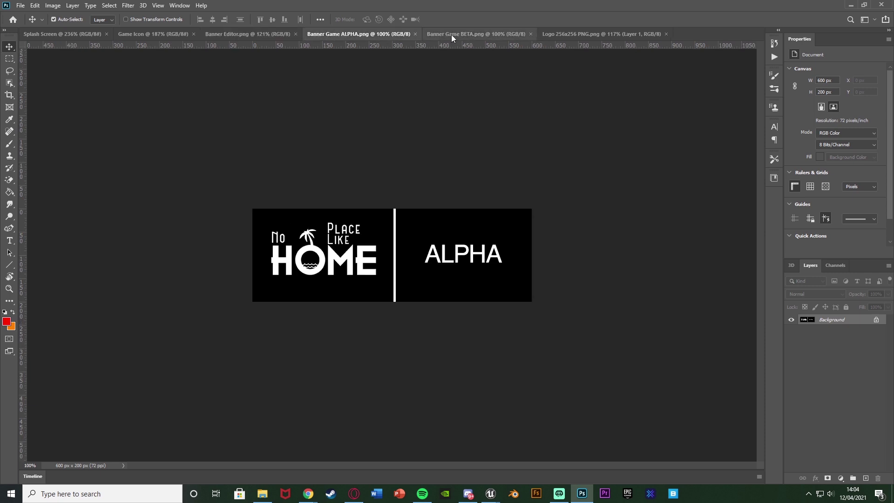
click(579, 34)
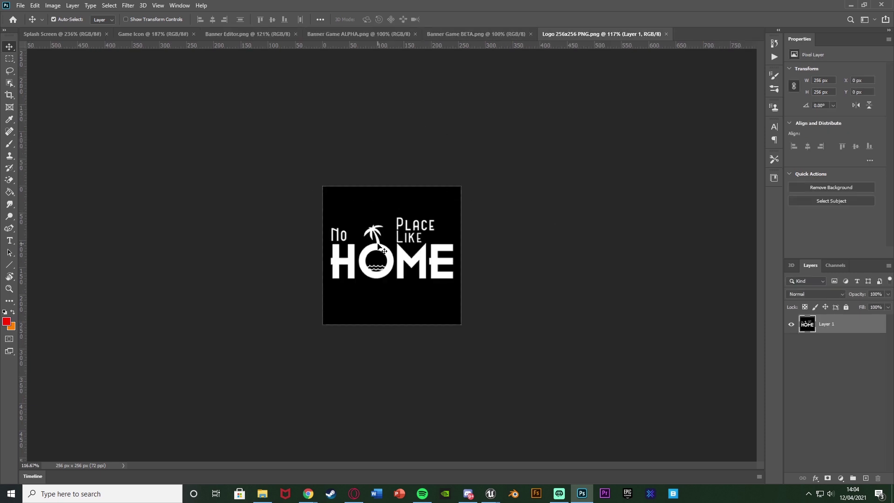
click(62, 34)
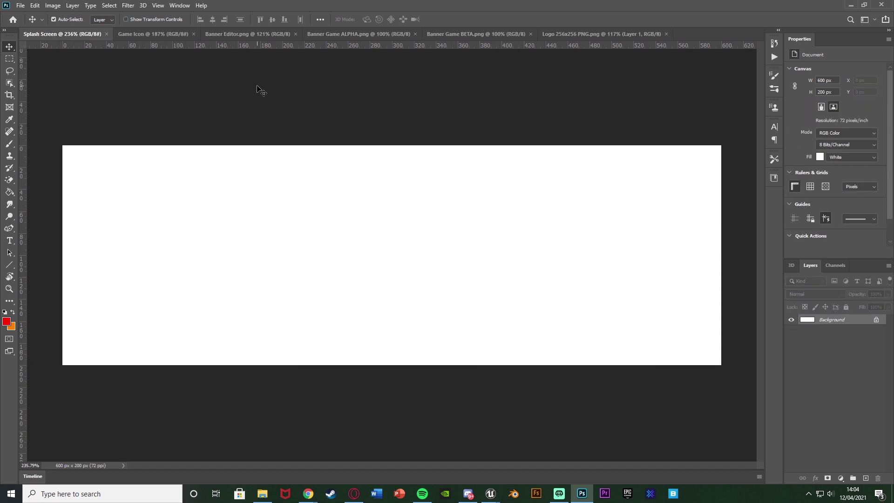
Place the inverted MUD logo image onto the Game Icon canvas
click(149, 34)
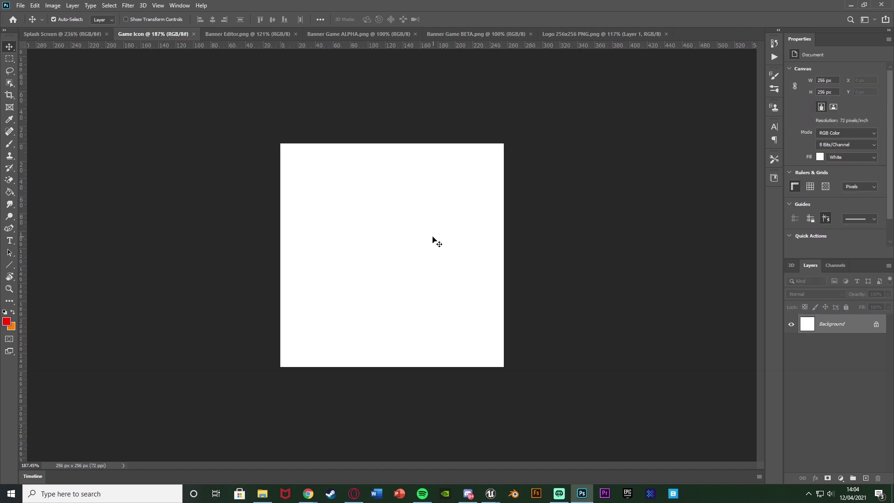
click(263, 494)
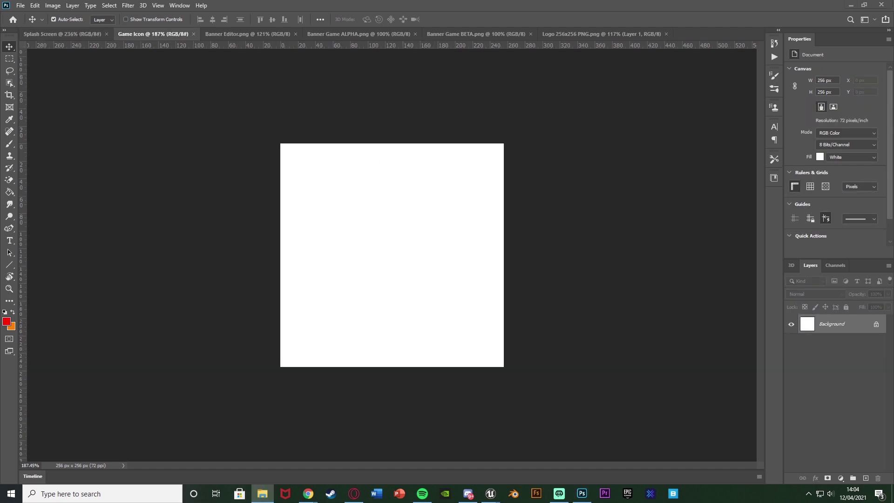
drag(309, 291, 489, 256)
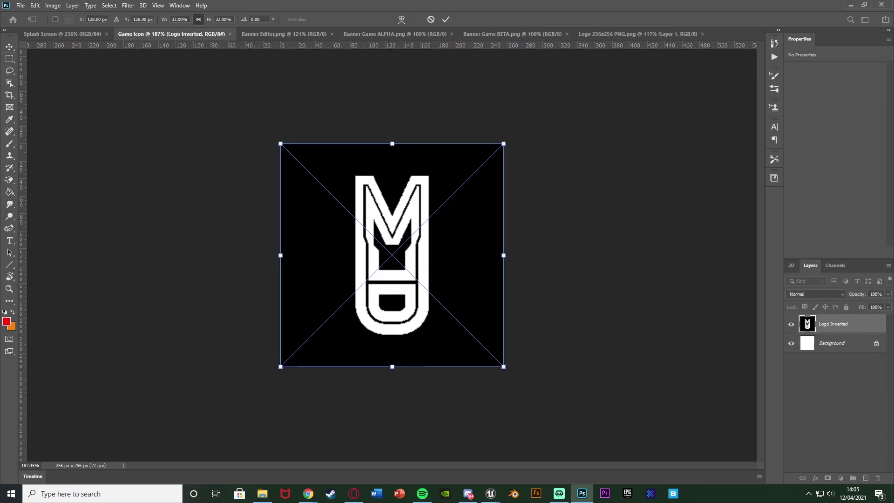
key(Return)
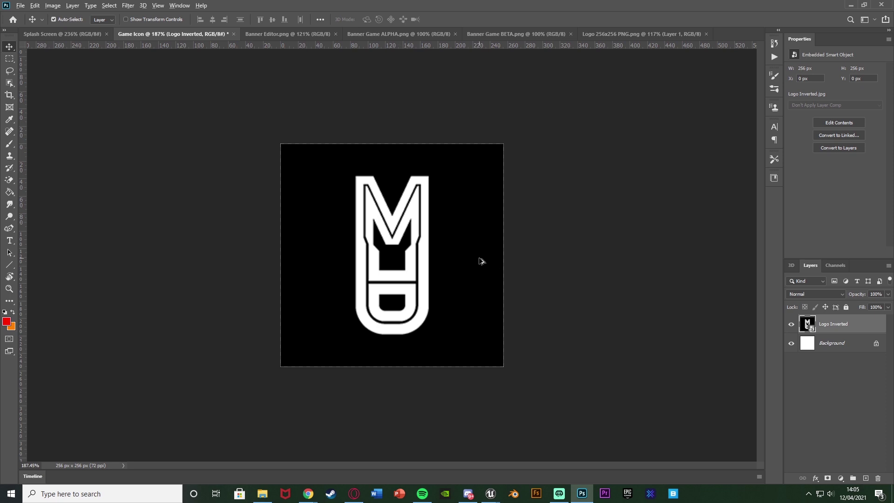
Delete the white background layer and enlarge the logo slightly to fill the icon
click(875, 344)
key(Delete)
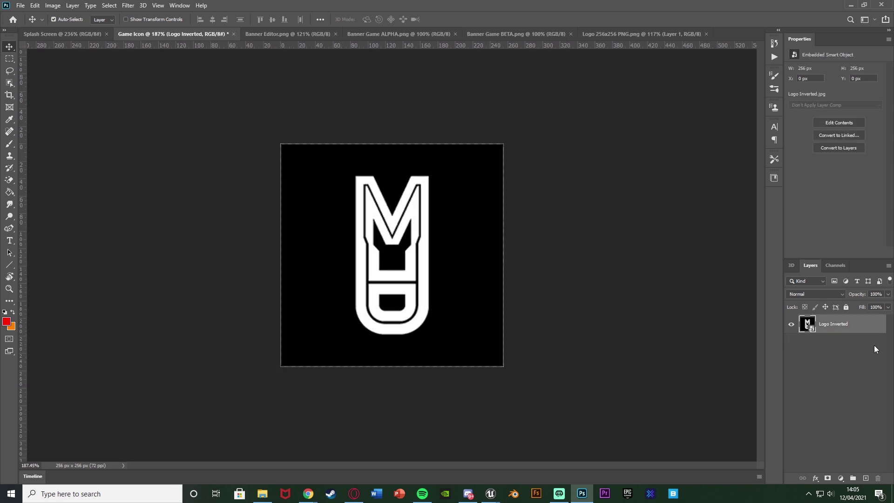
key(ctrl+t)
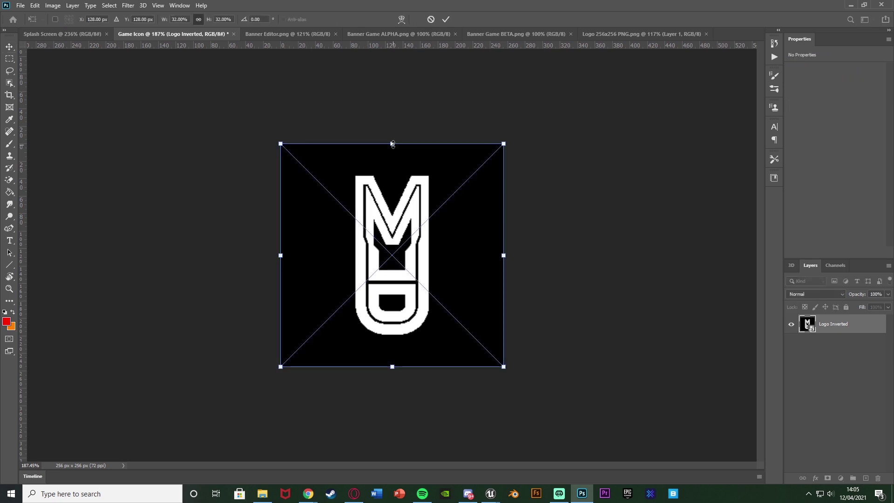
drag(392, 144, 392, 140)
key(Return)
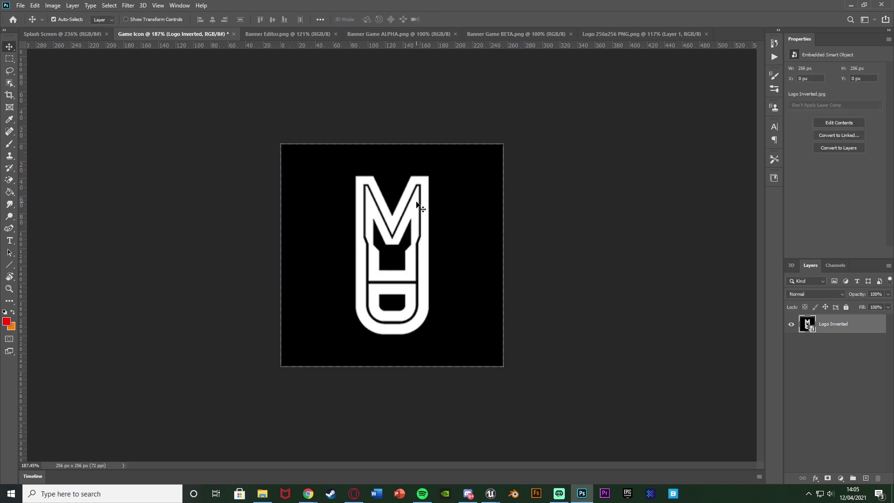
alt+scroll(419, 205, down, 3)
alt+scroll(388, 250, up, 4)
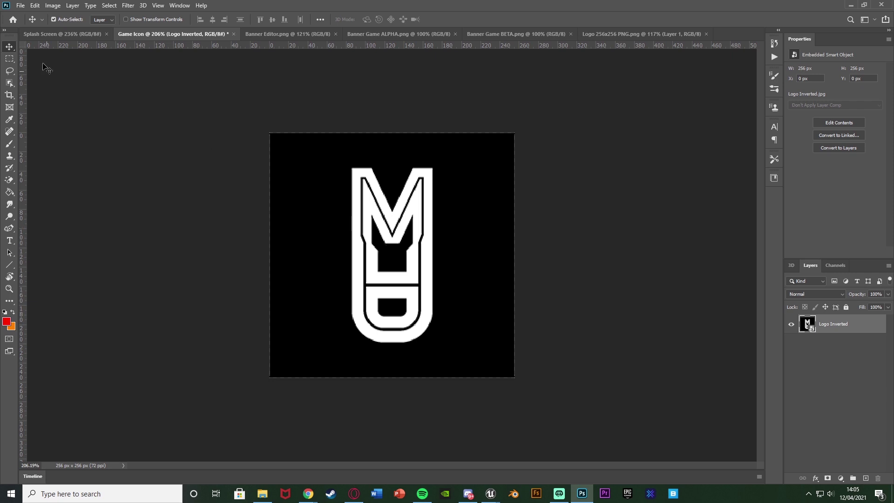
key(ctrl+shift+Tab)
click(201, 38)
Copy the logo layer into the Splash Screen and scale it to the 200 px banner height
drag(438, 248, 361, 255)
key(ctrl+t)
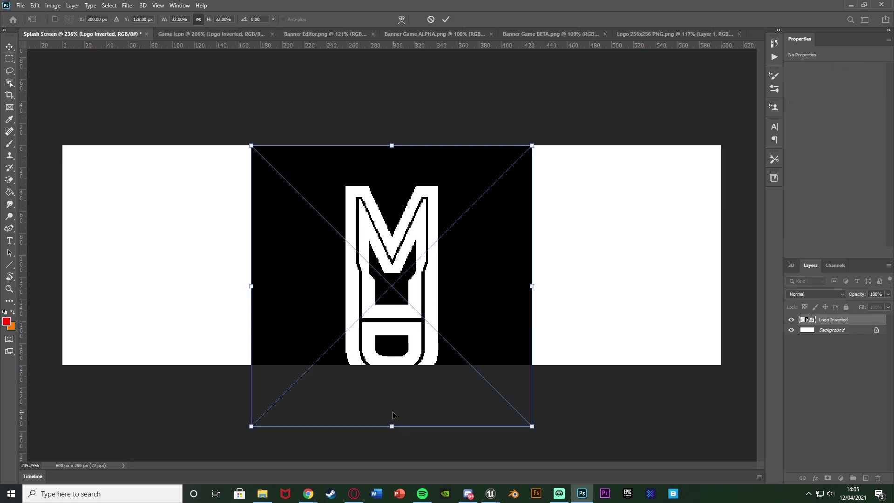
drag(391, 423, 396, 368)
key(Return)
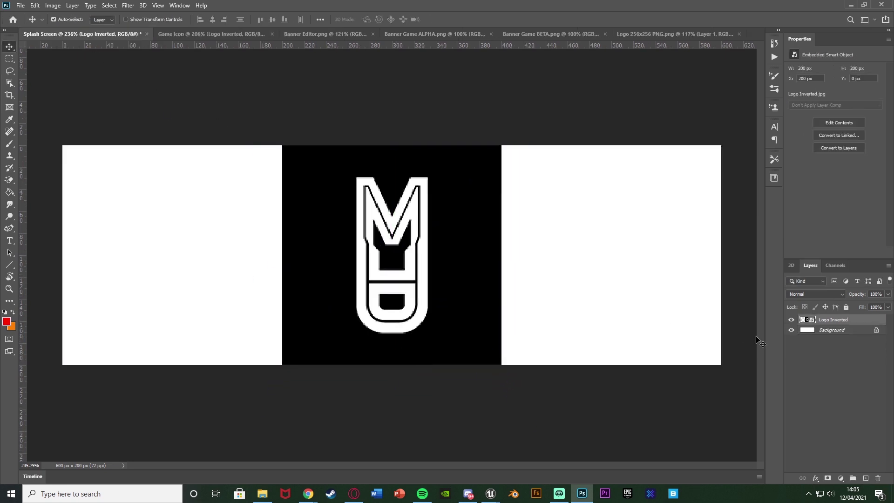
Fill the Background black with the Paint Bucket and move the logo to the left side
click(840, 330)
click(5, 312)
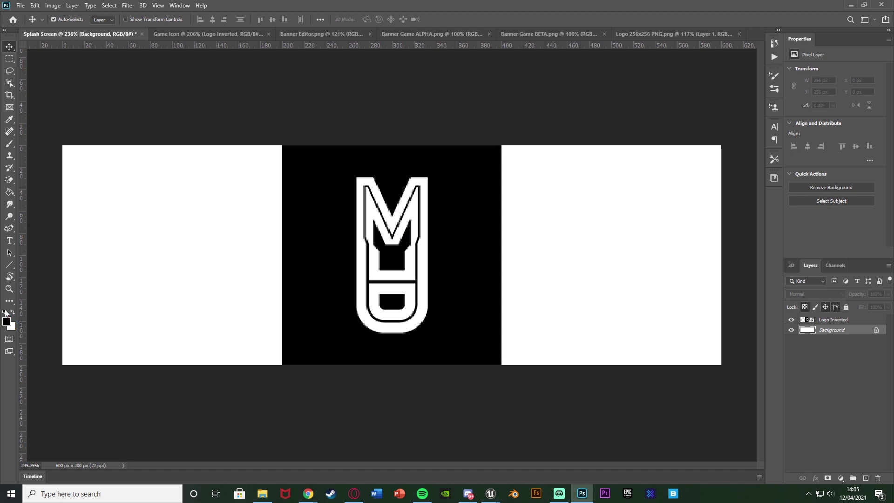
key(b)
click(10, 191)
click(139, 205)
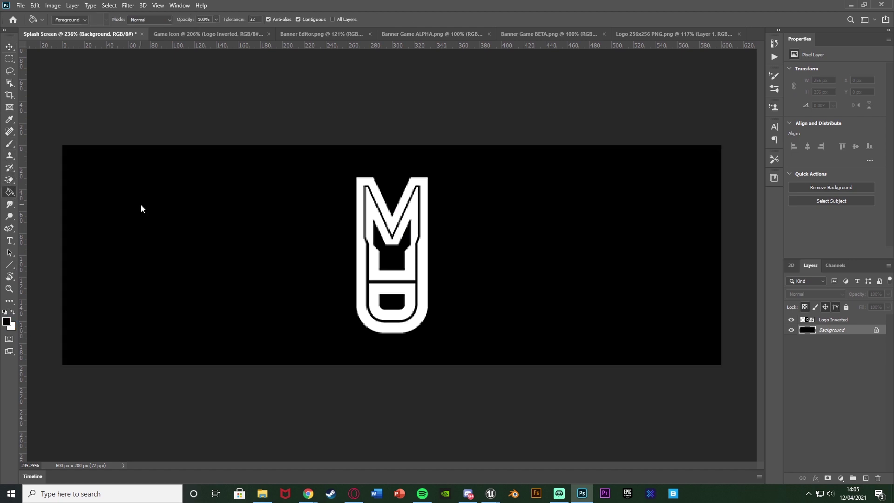
key(v)
alt+scroll(364, 265, down, 5)
alt+scroll(394, 257, up, 5)
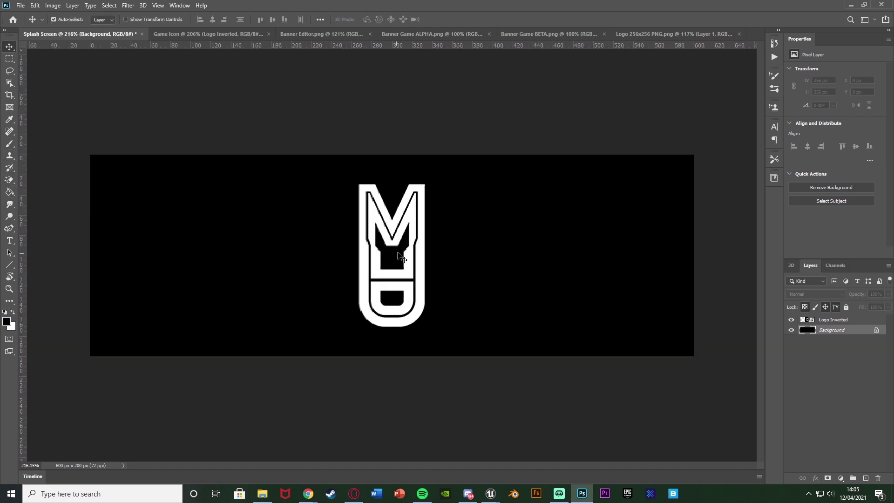
drag(399, 255, 200, 252)
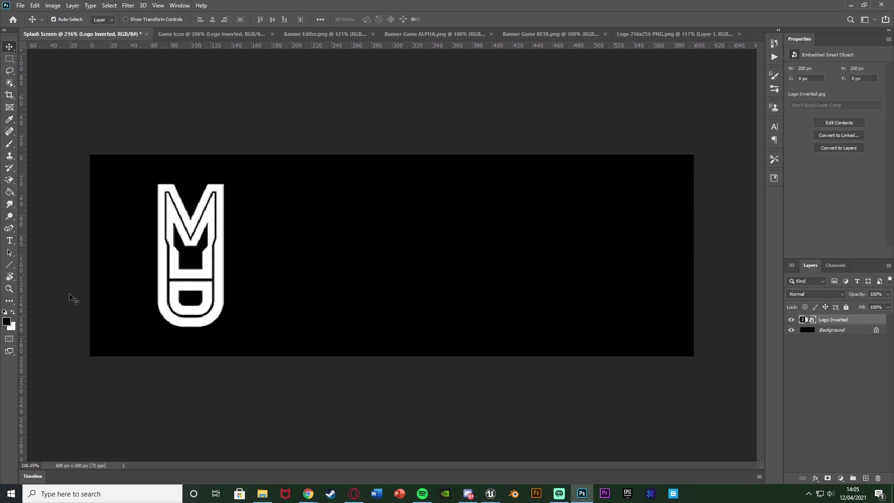
Add a white 'Editor' text layer on the banner
click(13, 312)
click(9, 240)
click(373, 245)
text(Editor)
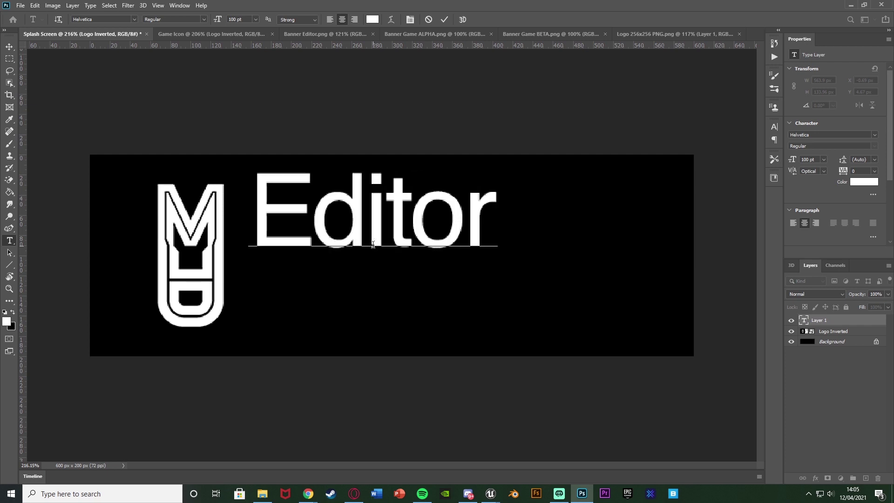
Scale the Editor text to 85.52 pt and position it right of the logo
key(ctrl+t)
drag(399, 195, 486, 237)
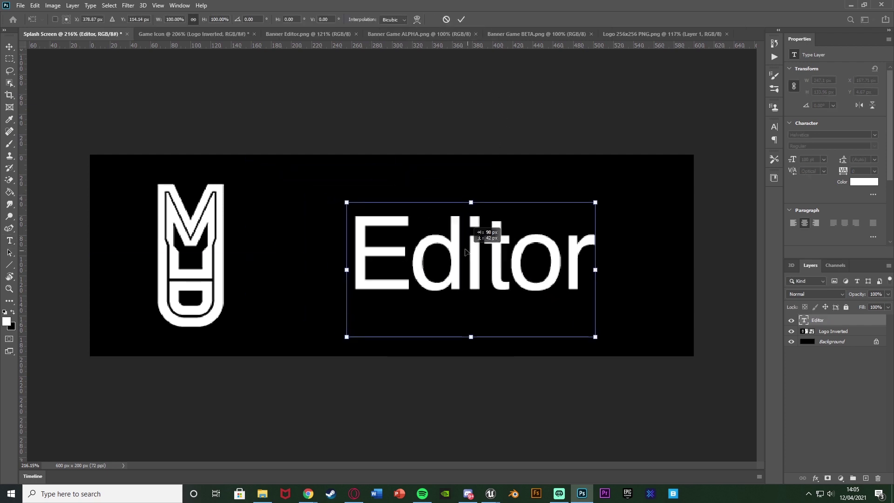
drag(598, 340, 573, 324)
drag(474, 253, 476, 254)
key(Return)
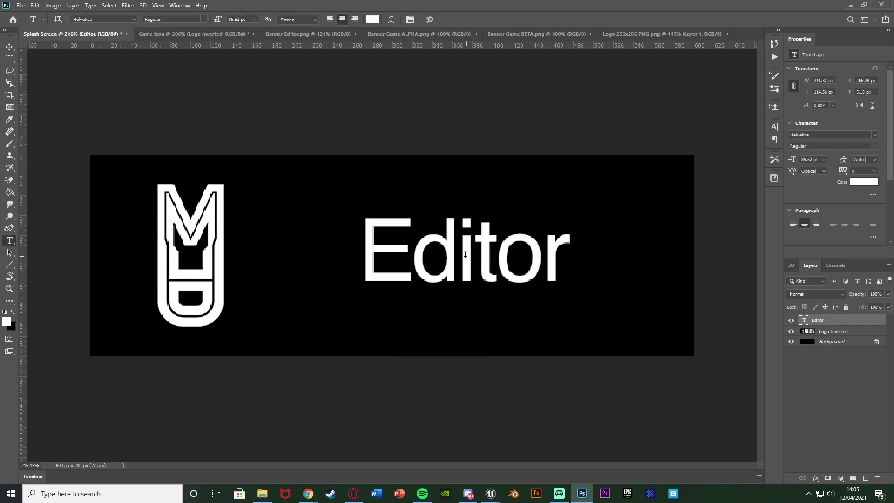
key(v)
alt+scroll(451, 286, down, 3)
alt+scroll(450, 286, up, 2)
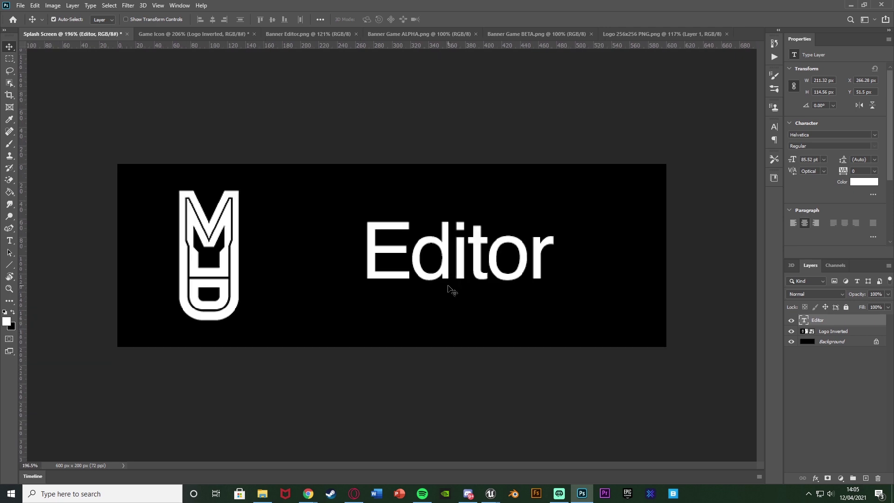
key(ctrl)
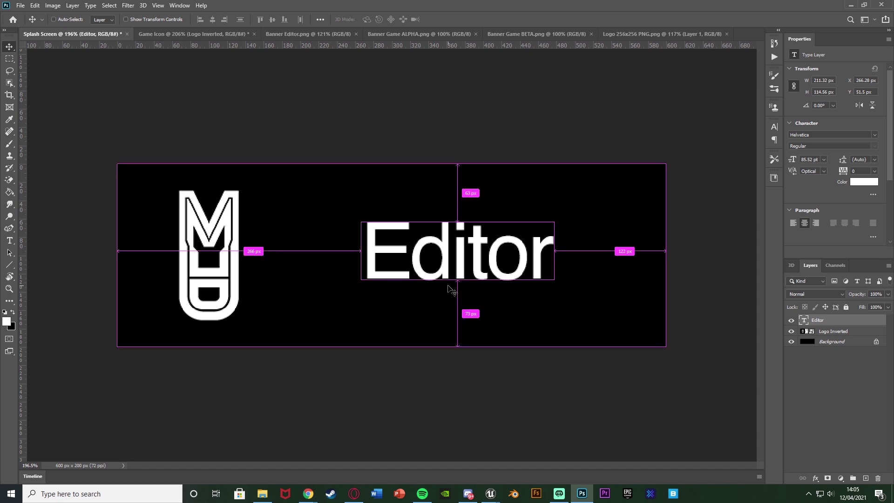
In the Save As dialog, create and open a new 'Game Art' folder under Videos
key(ctrl+shift+s)
text(a)
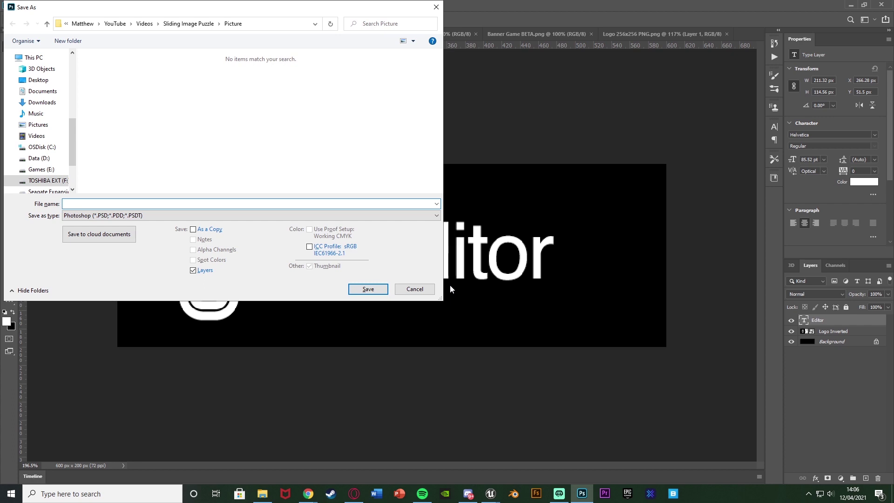
click(144, 23)
right_click(240, 128)
mouse_move(279, 259)
click(353, 257)
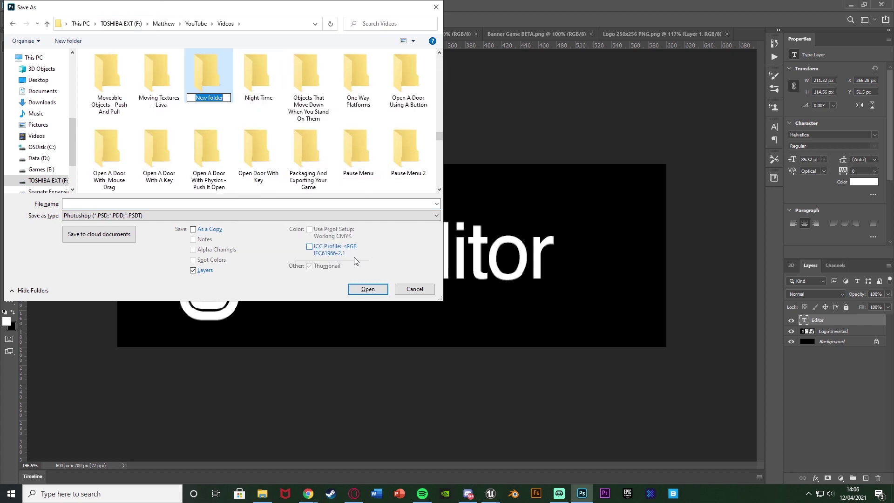
text(Game Art)
key(Return)
key(Return)
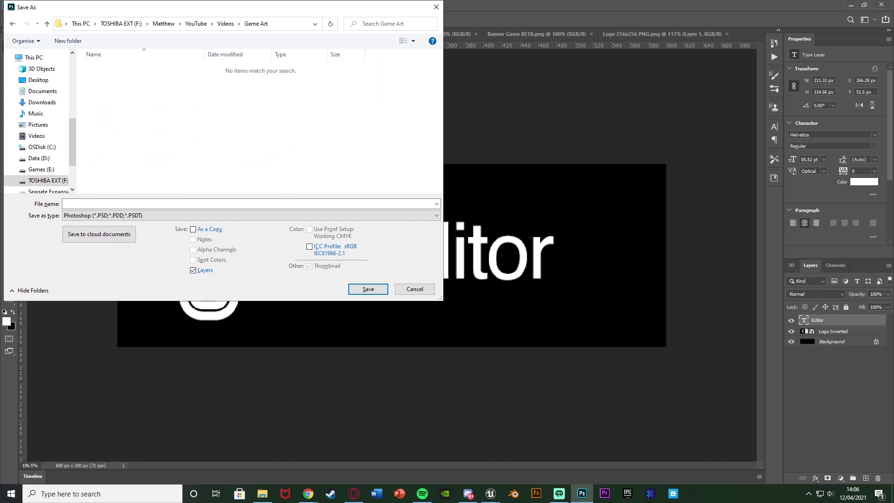
Save the splash as a PNG named 'Editor Splash'
text(E)
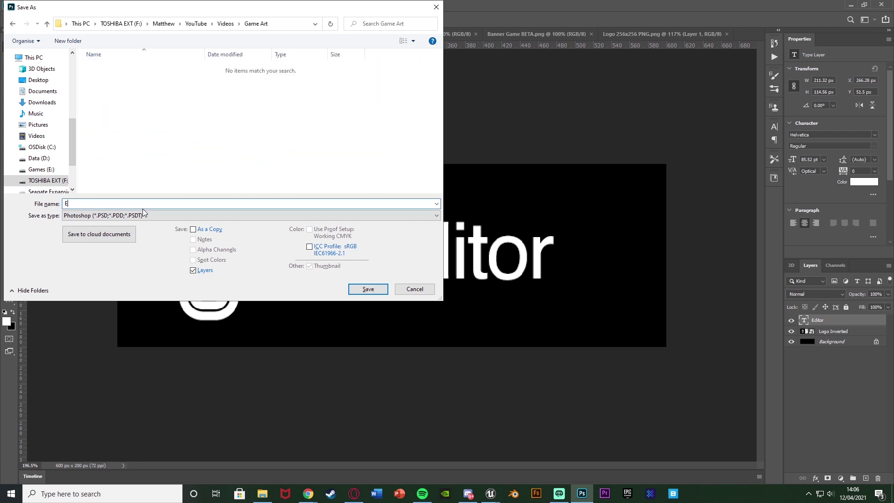
text(ditor Splash)
click(93, 215)
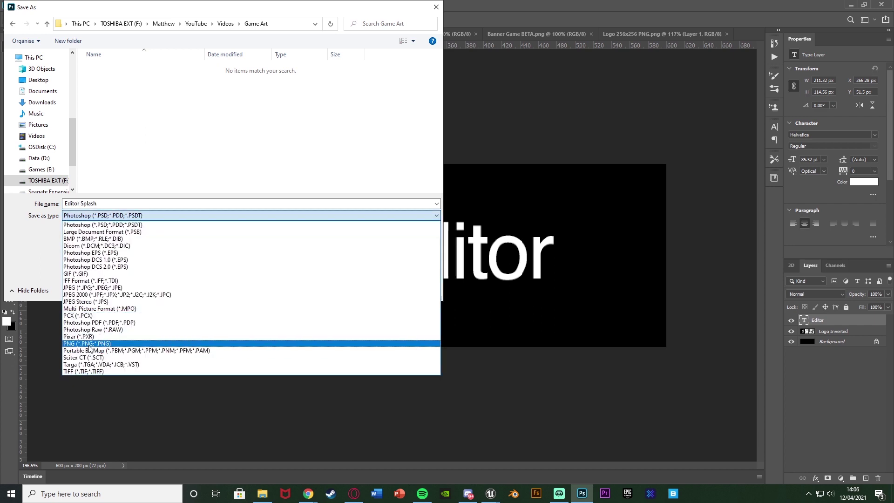
click(88, 344)
click(368, 290)
Confirm the Editor Splash PNG options and change the banner text to 'BETA'
click(505, 146)
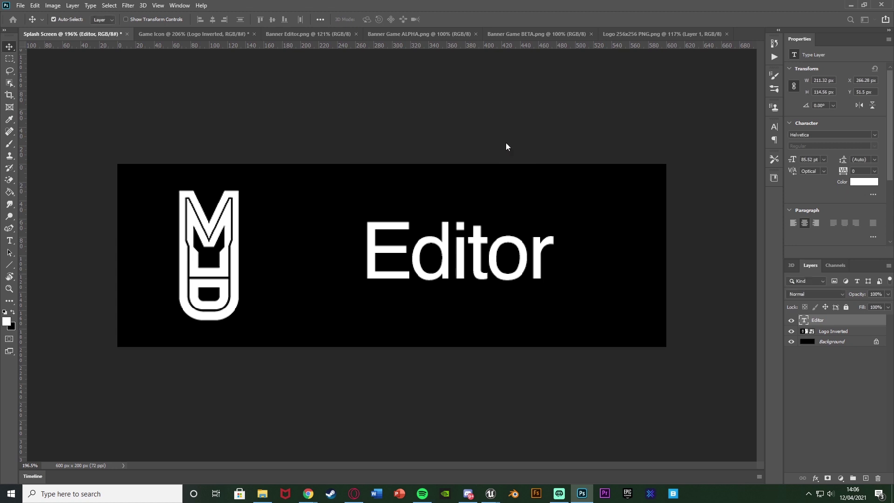
double_click(461, 264)
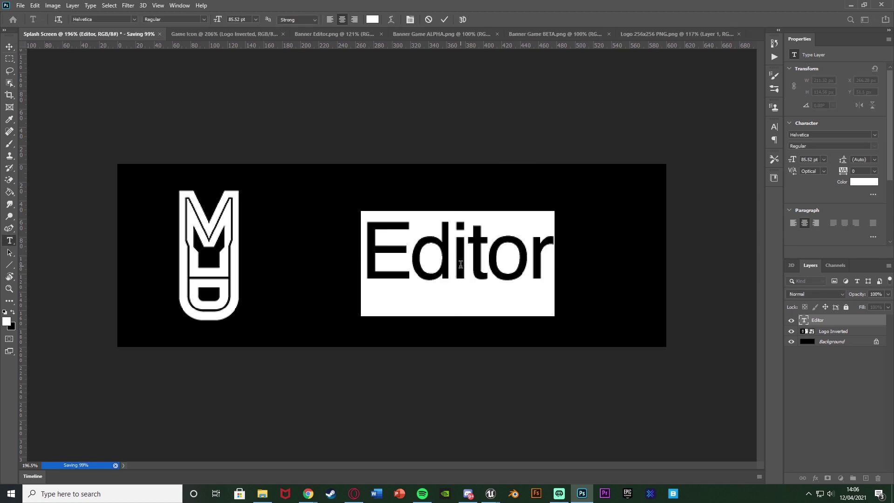
text(BETA)
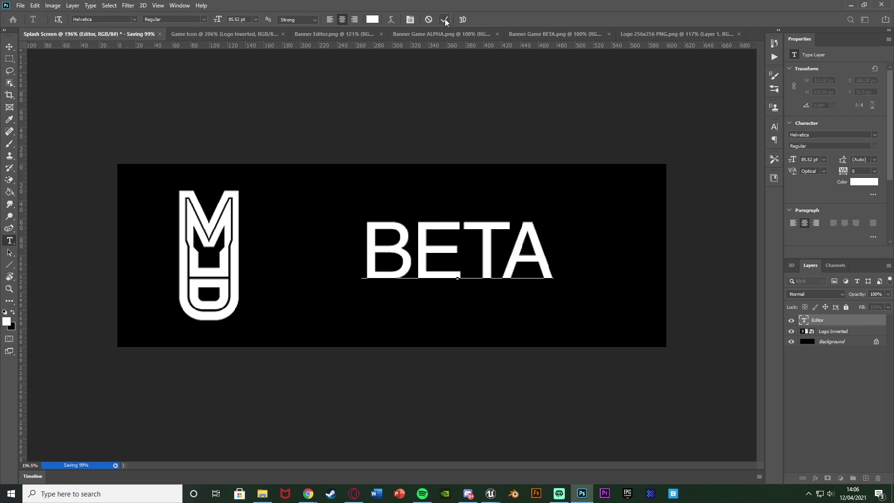
click(444, 19)
key(v)
key(ctrl)
Save the BETA splash as a PNG named 'Game Splash' in Game Art
key(ctrl+s)
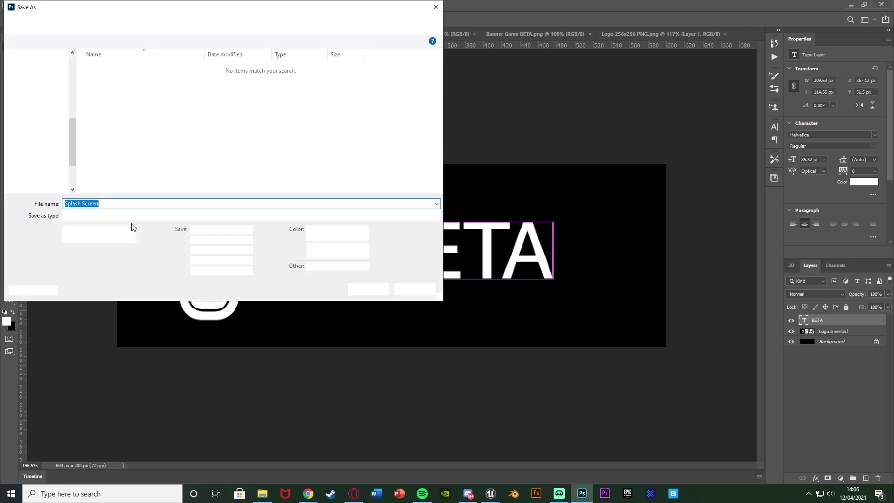
click(112, 205)
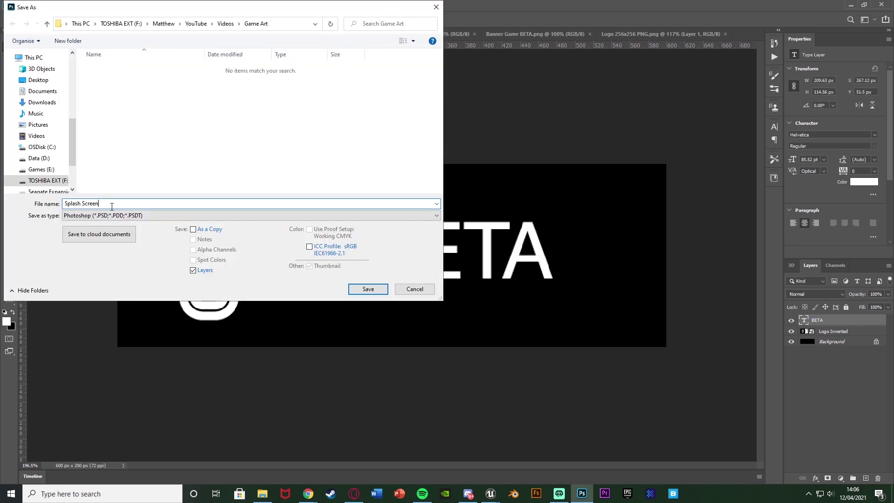
click(116, 215)
click(112, 343)
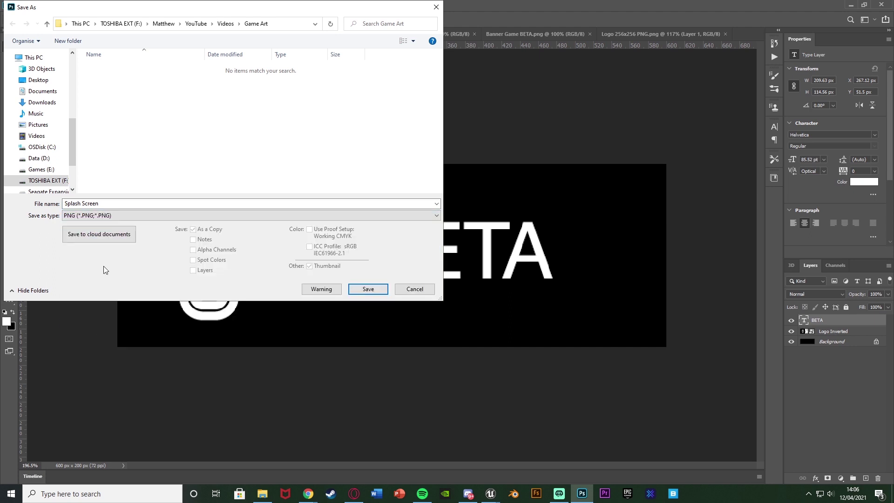
triple_click(101, 204)
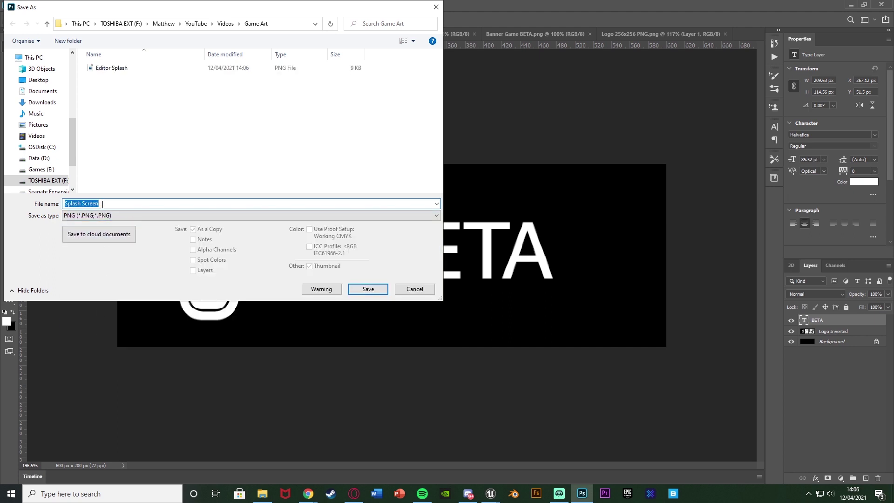
text(Gaem)
click(367, 286)
click(512, 143)
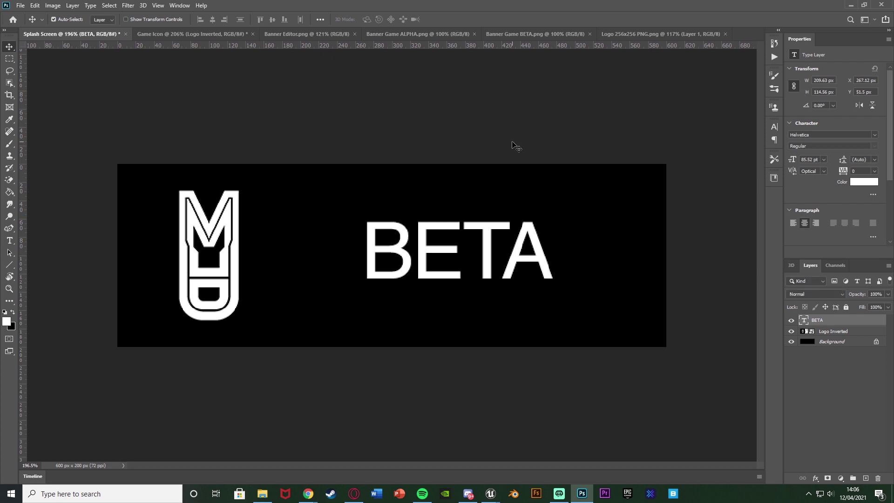
Save the Game Icon document as a PNG with the Large file size option
click(186, 34)
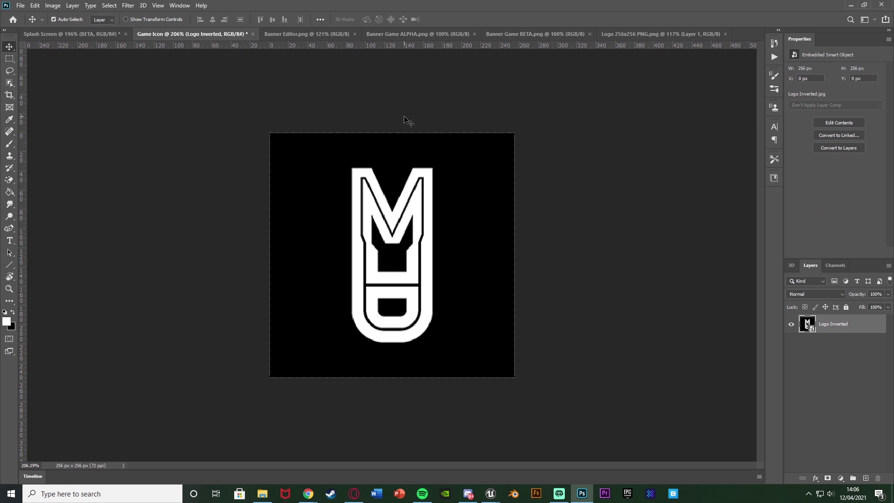
key(ctrl+shift+s)
click(116, 216)
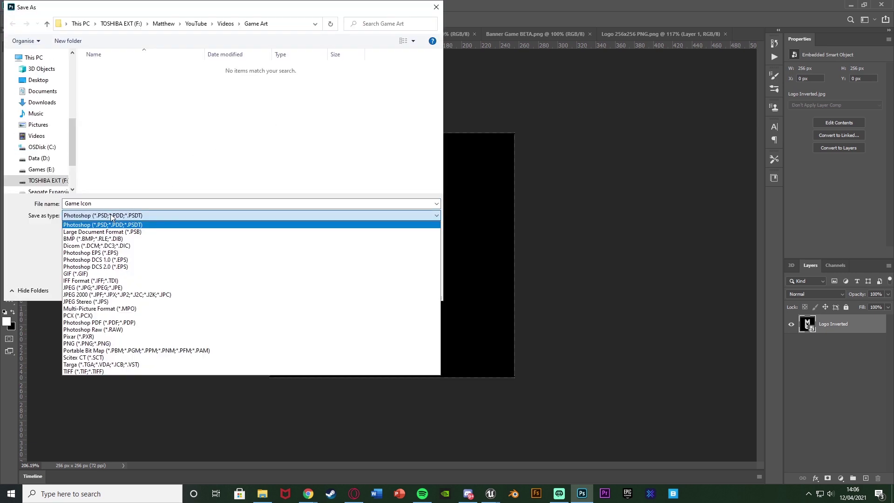
click(98, 343)
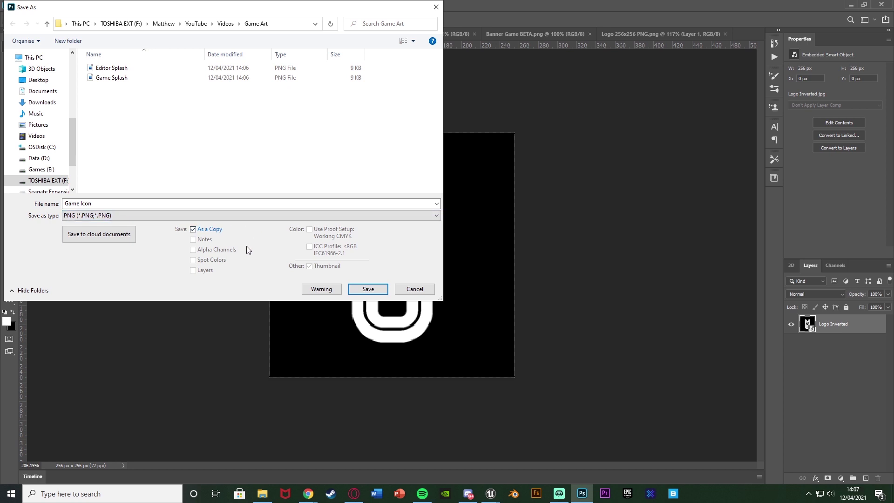
click(367, 288)
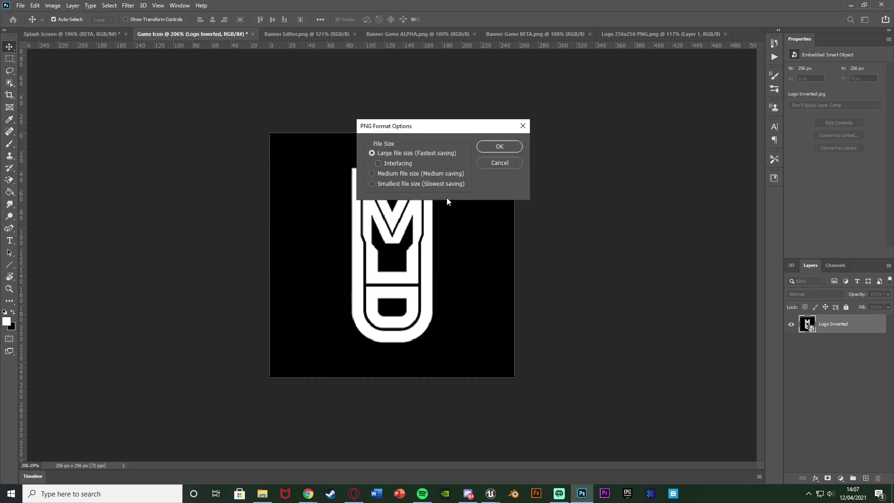
click(500, 148)
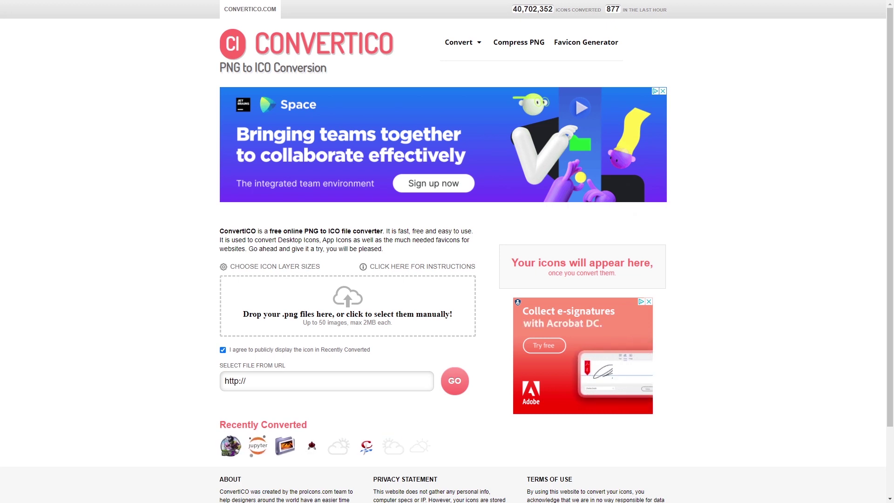
Pick Game Icon.png from the Game Art folder for upload to ConvertICO
drag(354, 297, 368, 329)
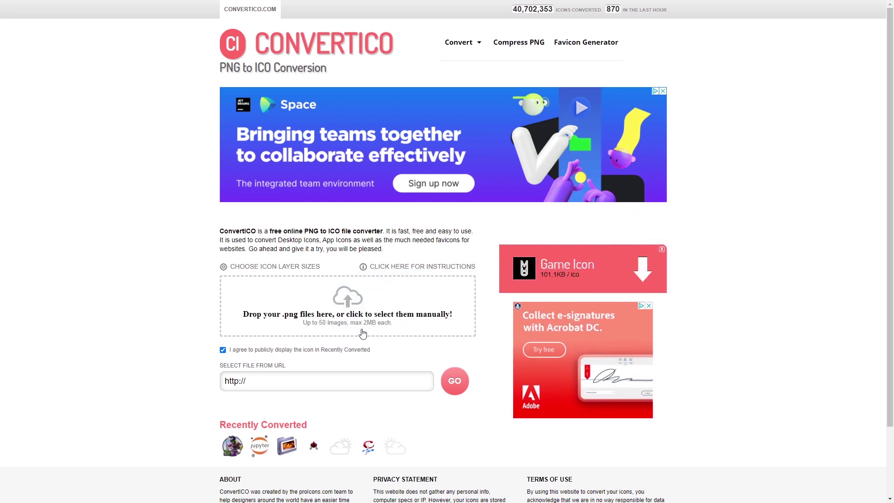
click(368, 328)
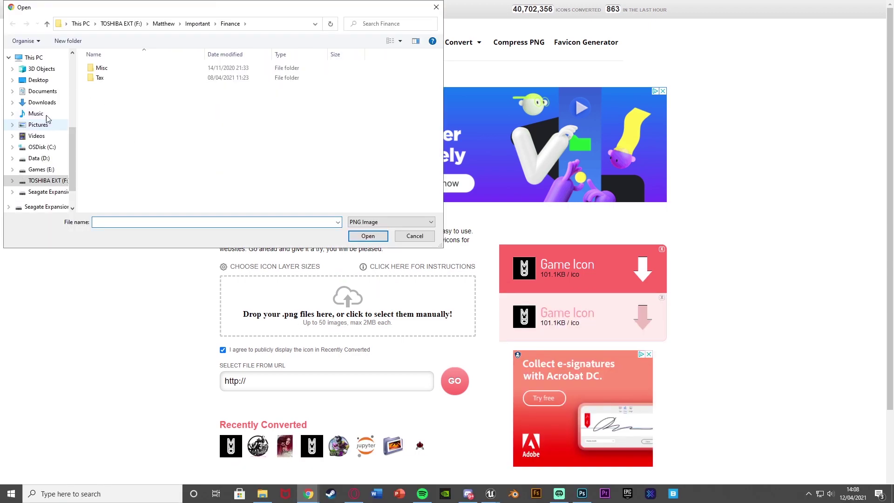
scroll(38, 116, up, 5)
click(36, 76)
key(g)
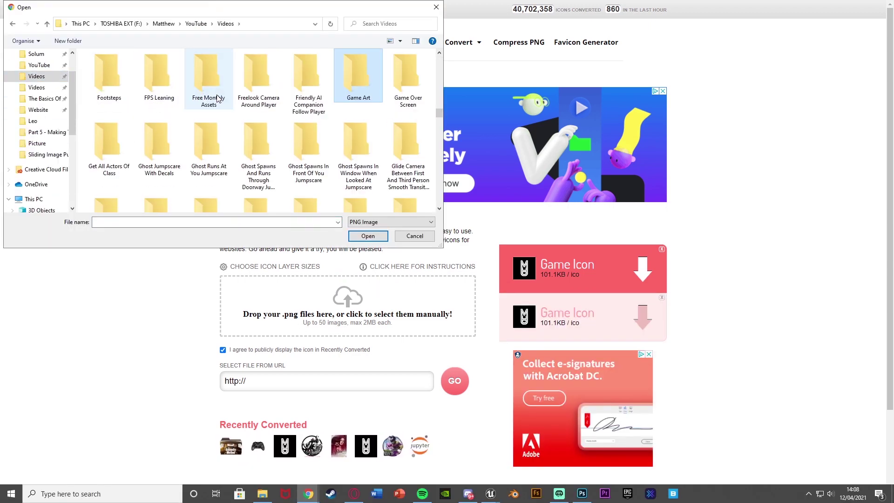
key(Return)
click(160, 79)
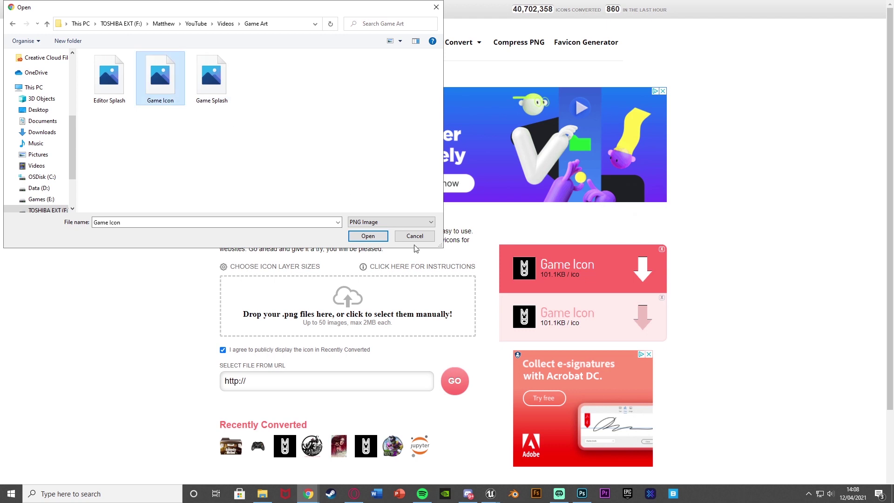
Upload the Game Icon PNG for ICO conversion and uncheck its public display
click(353, 240)
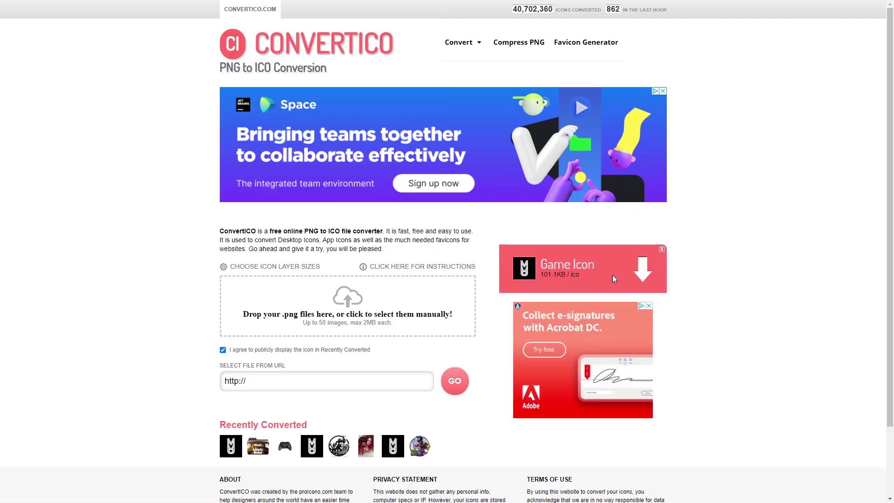
drag(154, 270, 348, 300)
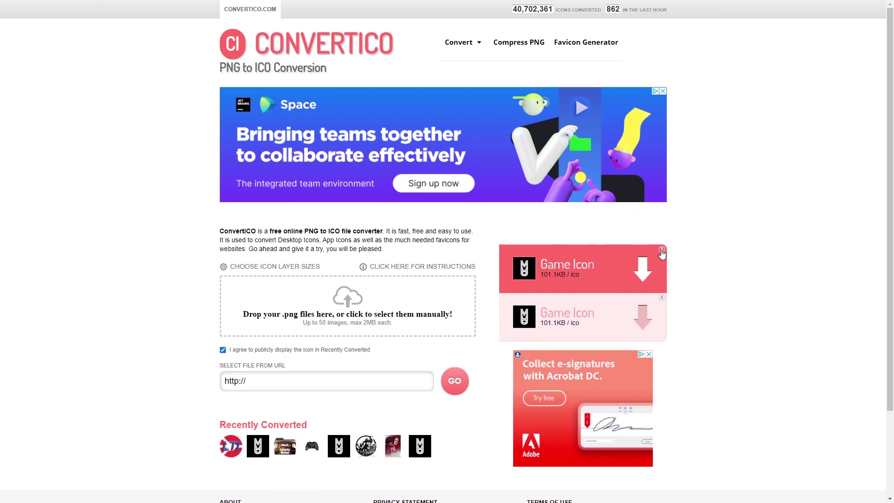
click(222, 350)
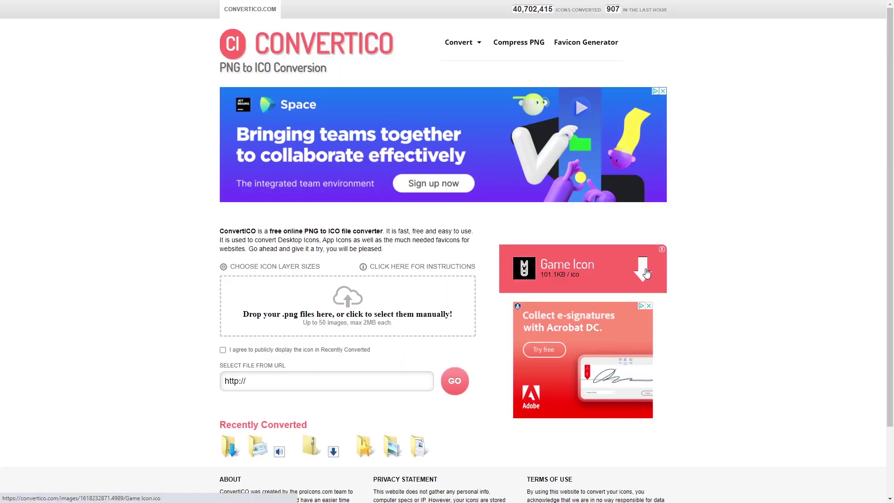
Download the converted icon into Game Art as 'Game Icon ICO' and close the ad popup
click(666, 278)
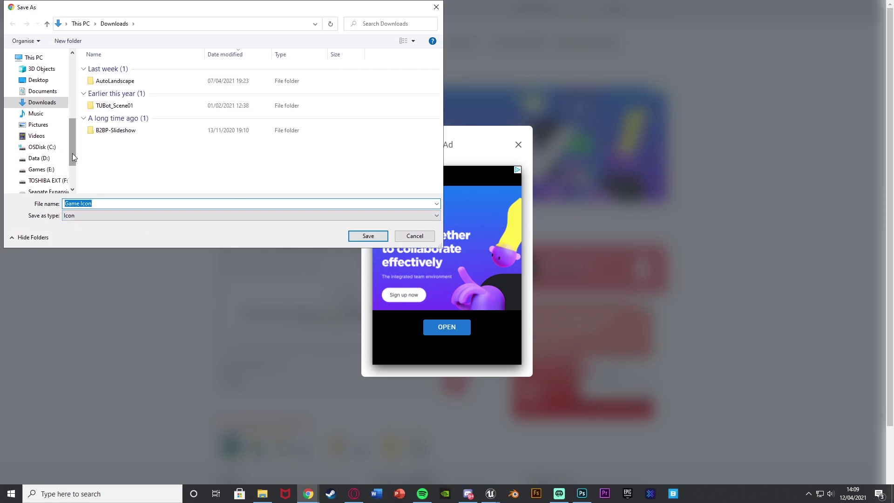
scroll(65, 151, up, 6)
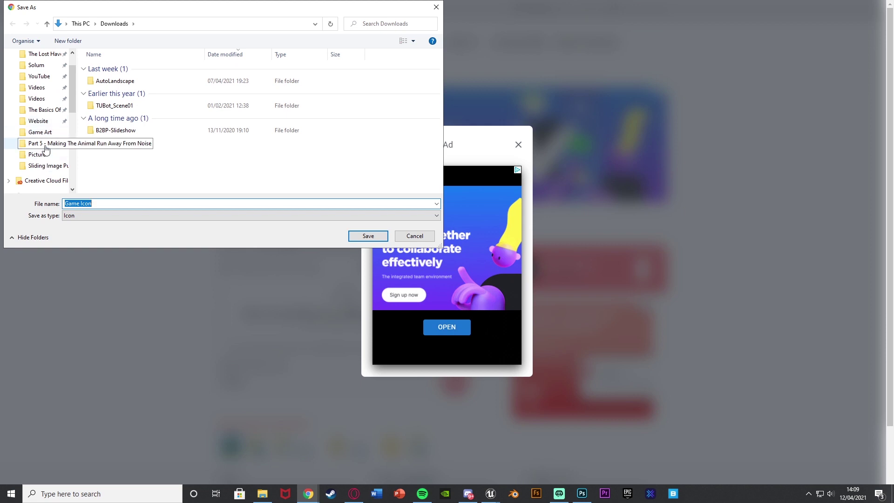
click(40, 132)
click(116, 204)
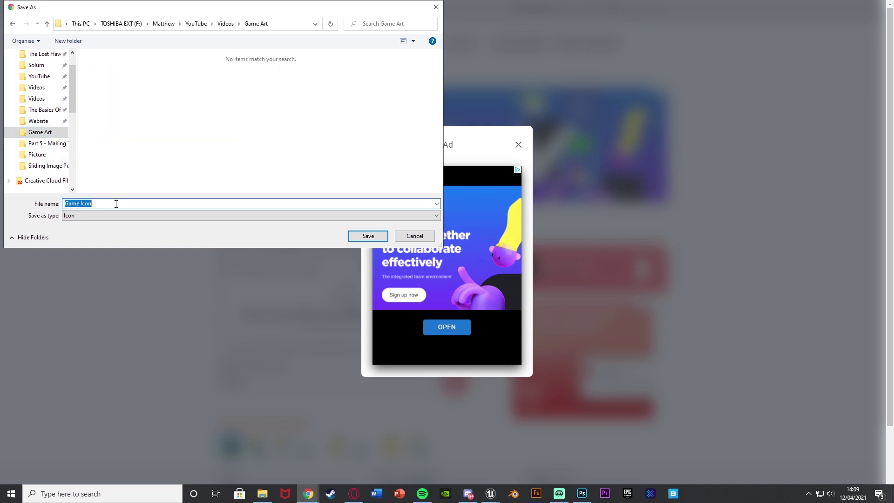
click(116, 203)
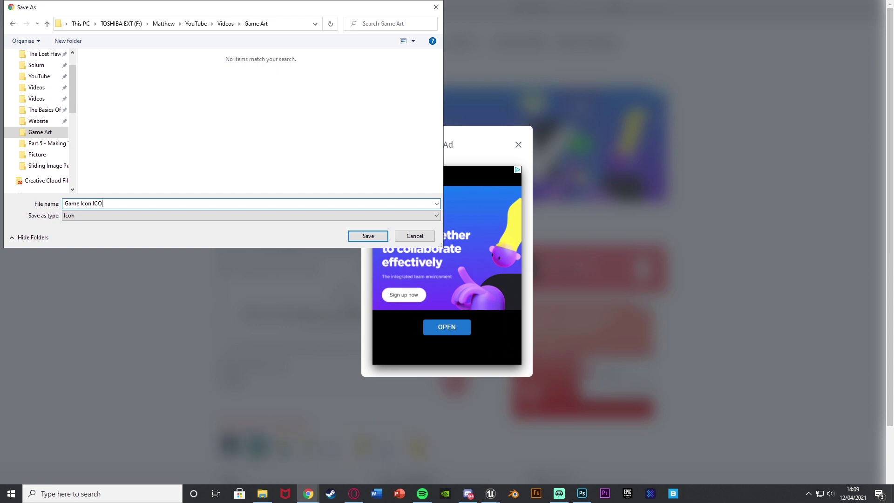
key(Return)
click(519, 144)
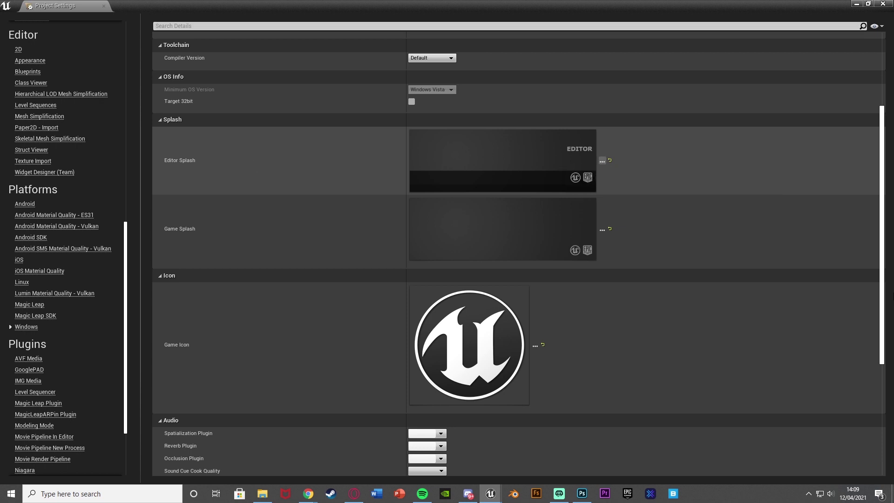
Set the Editor Splash to the Editor Splash PNG from Game Art and import it
click(602, 161)
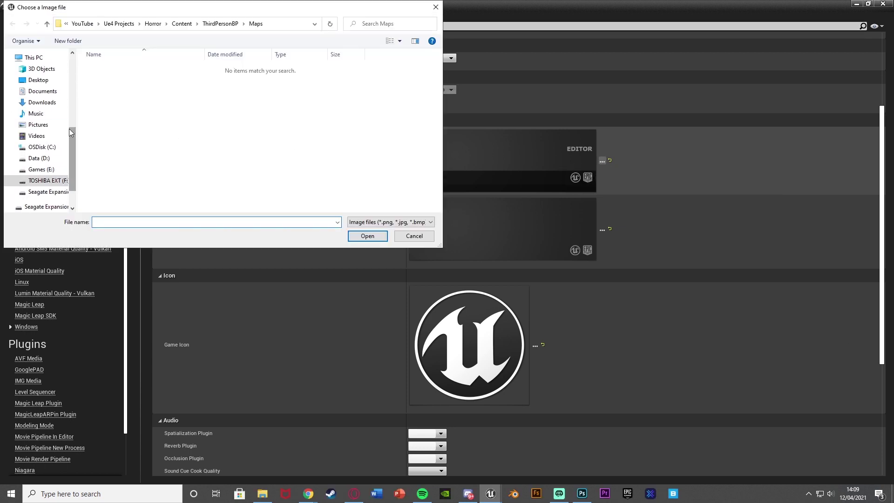
scroll(47, 122, up, 5)
click(47, 121)
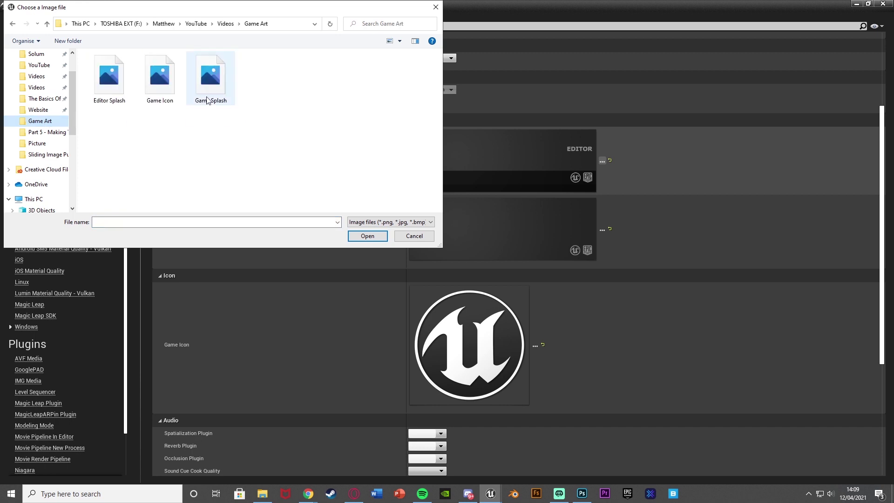
click(109, 76)
click(364, 239)
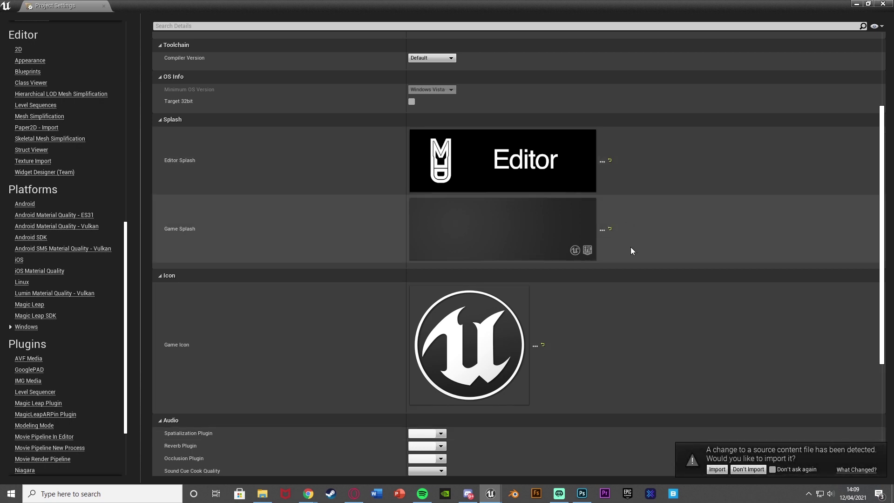
click(716, 469)
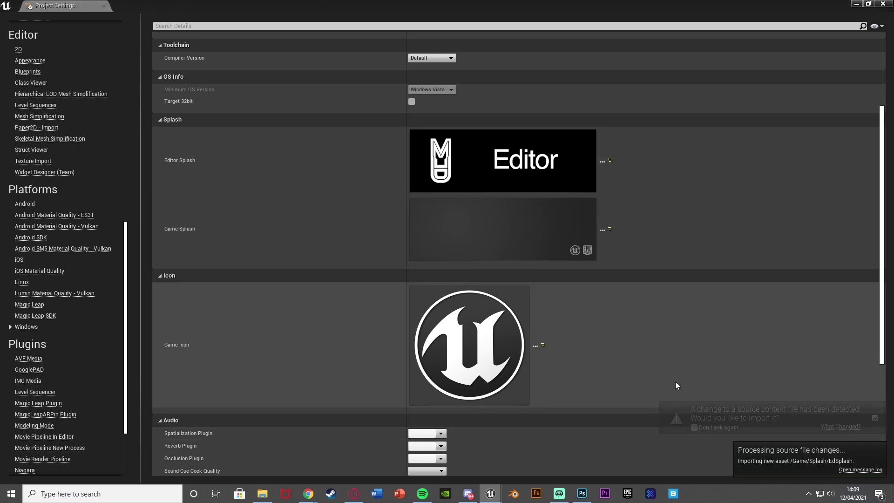
Set the Game Splash to the Game Splash PNG with the BETA banner
click(602, 229)
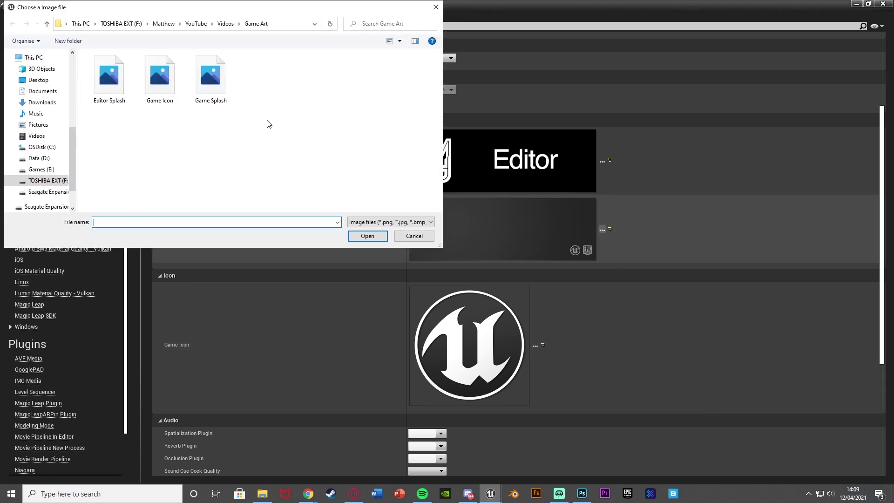
click(160, 76)
click(210, 77)
click(367, 235)
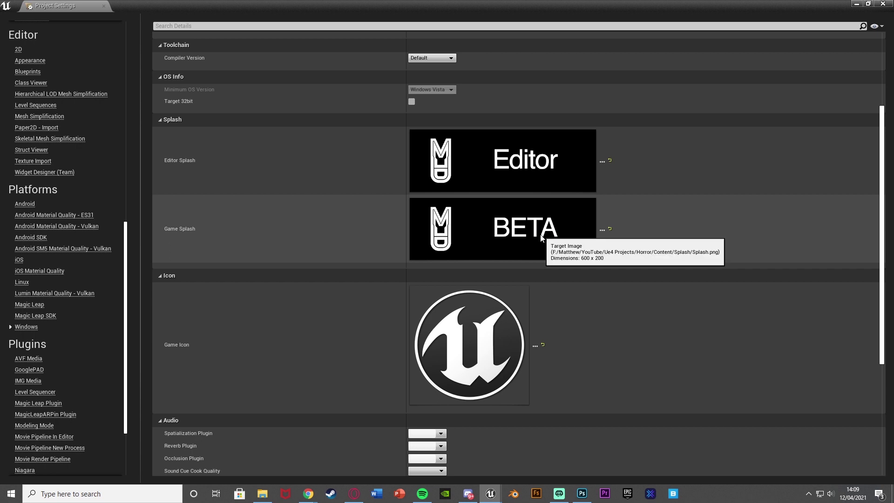
Set the Game Icon to 'Game Icon ICO' from the Game Art folder and import it
scroll(261, 284, down, 2)
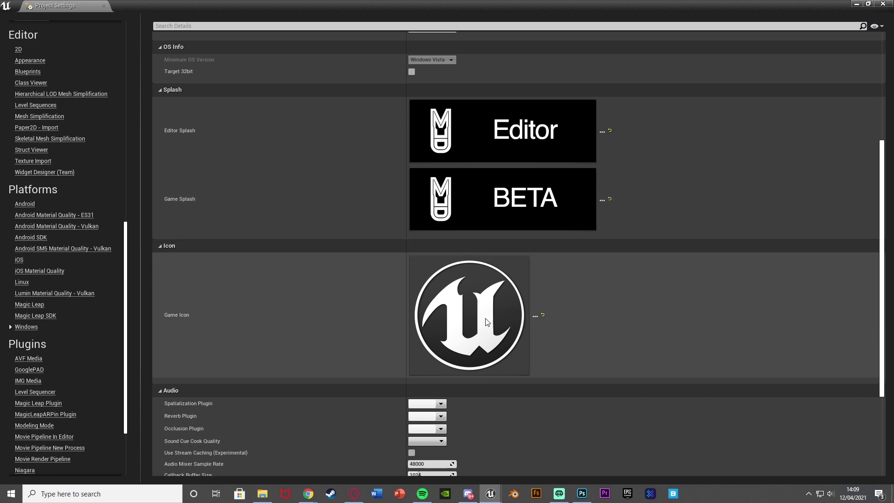
click(534, 316)
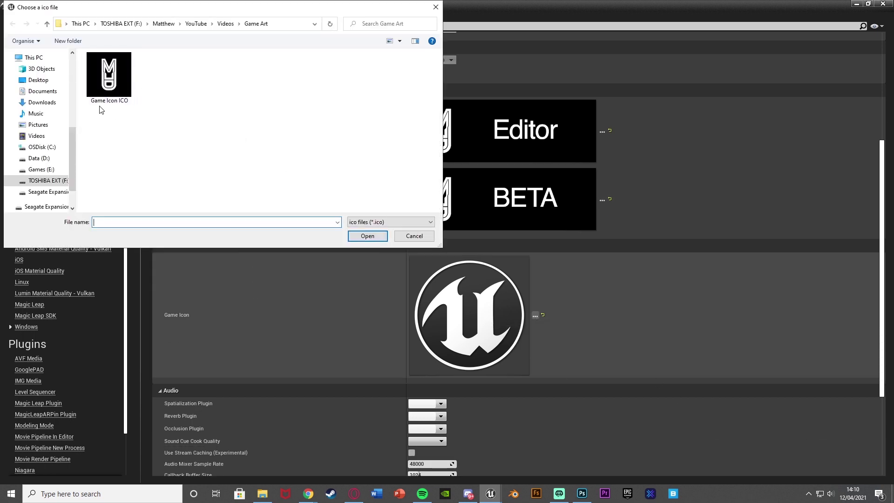
click(109, 87)
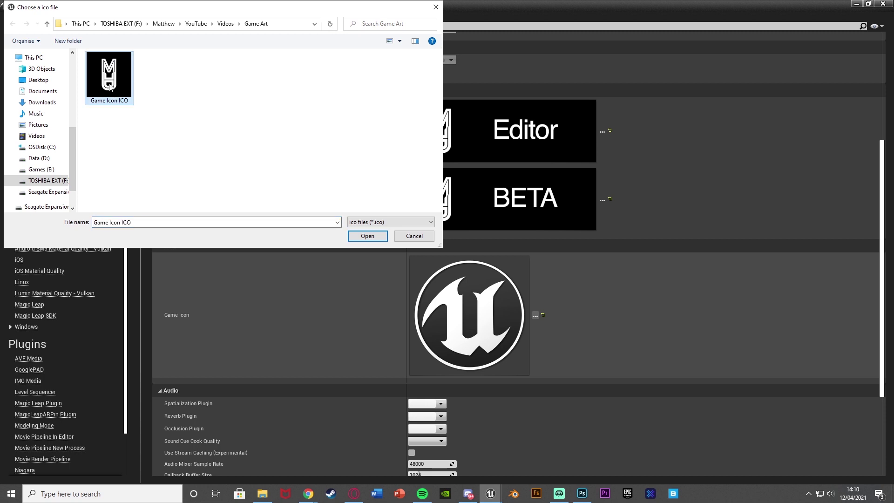
click(370, 236)
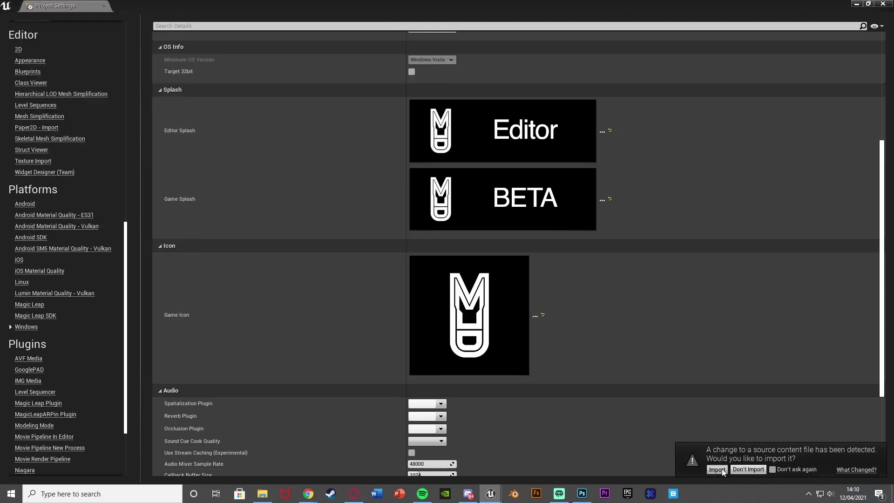
click(722, 468)
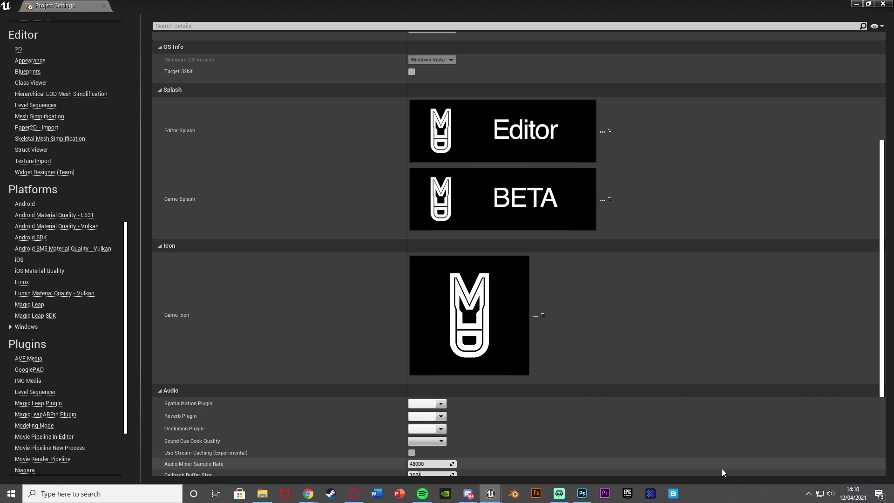
Review the Banner Editor, ALPHA, BETA and Logo 256x256 documents, then minimize Photoshop
click(581, 493)
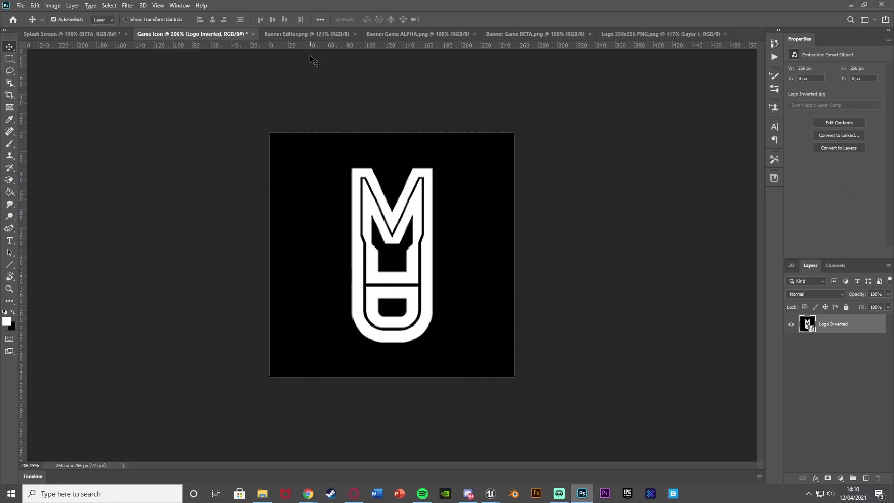
click(308, 34)
click(419, 34)
click(535, 34)
click(632, 34)
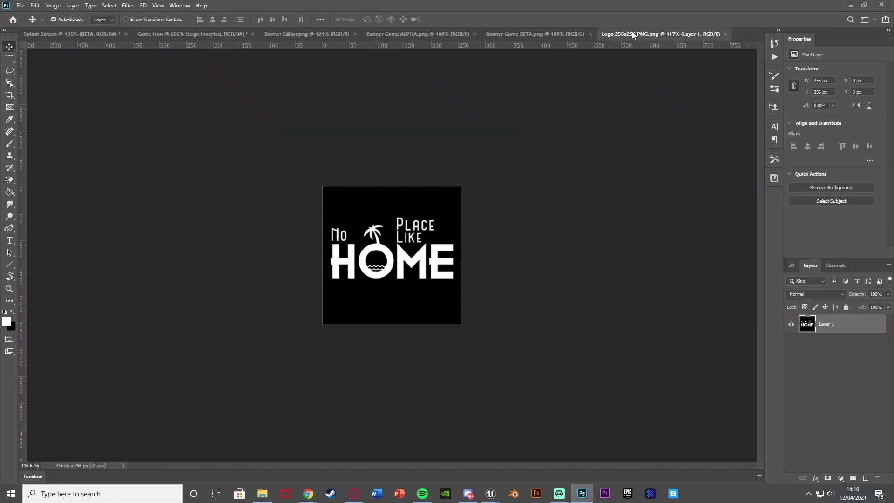
click(851, 5)
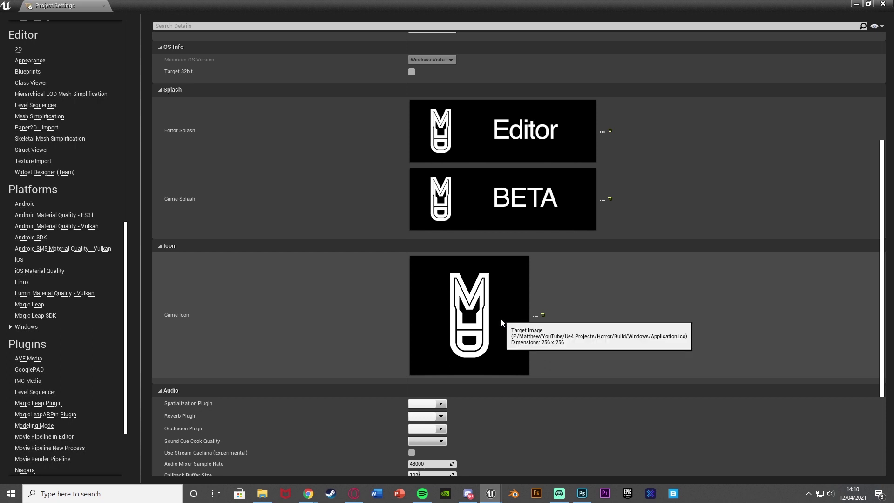
scroll(563, 323, down, 2)
scroll(566, 324, up, 3)
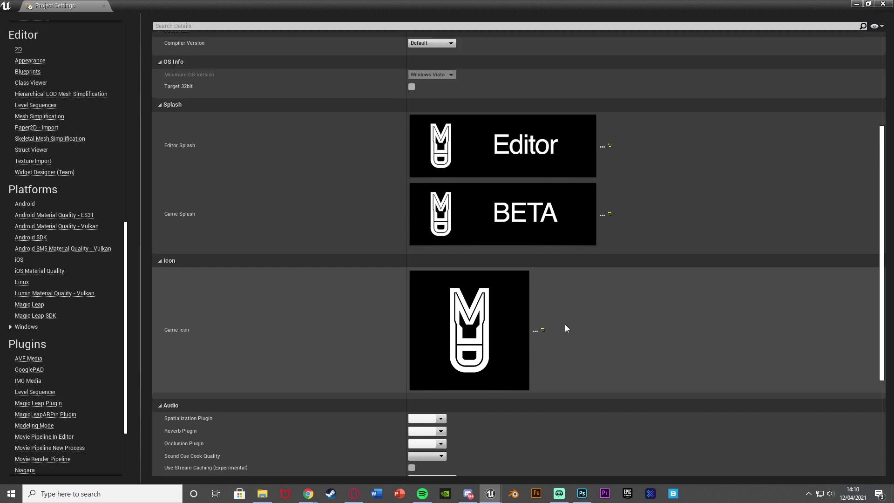